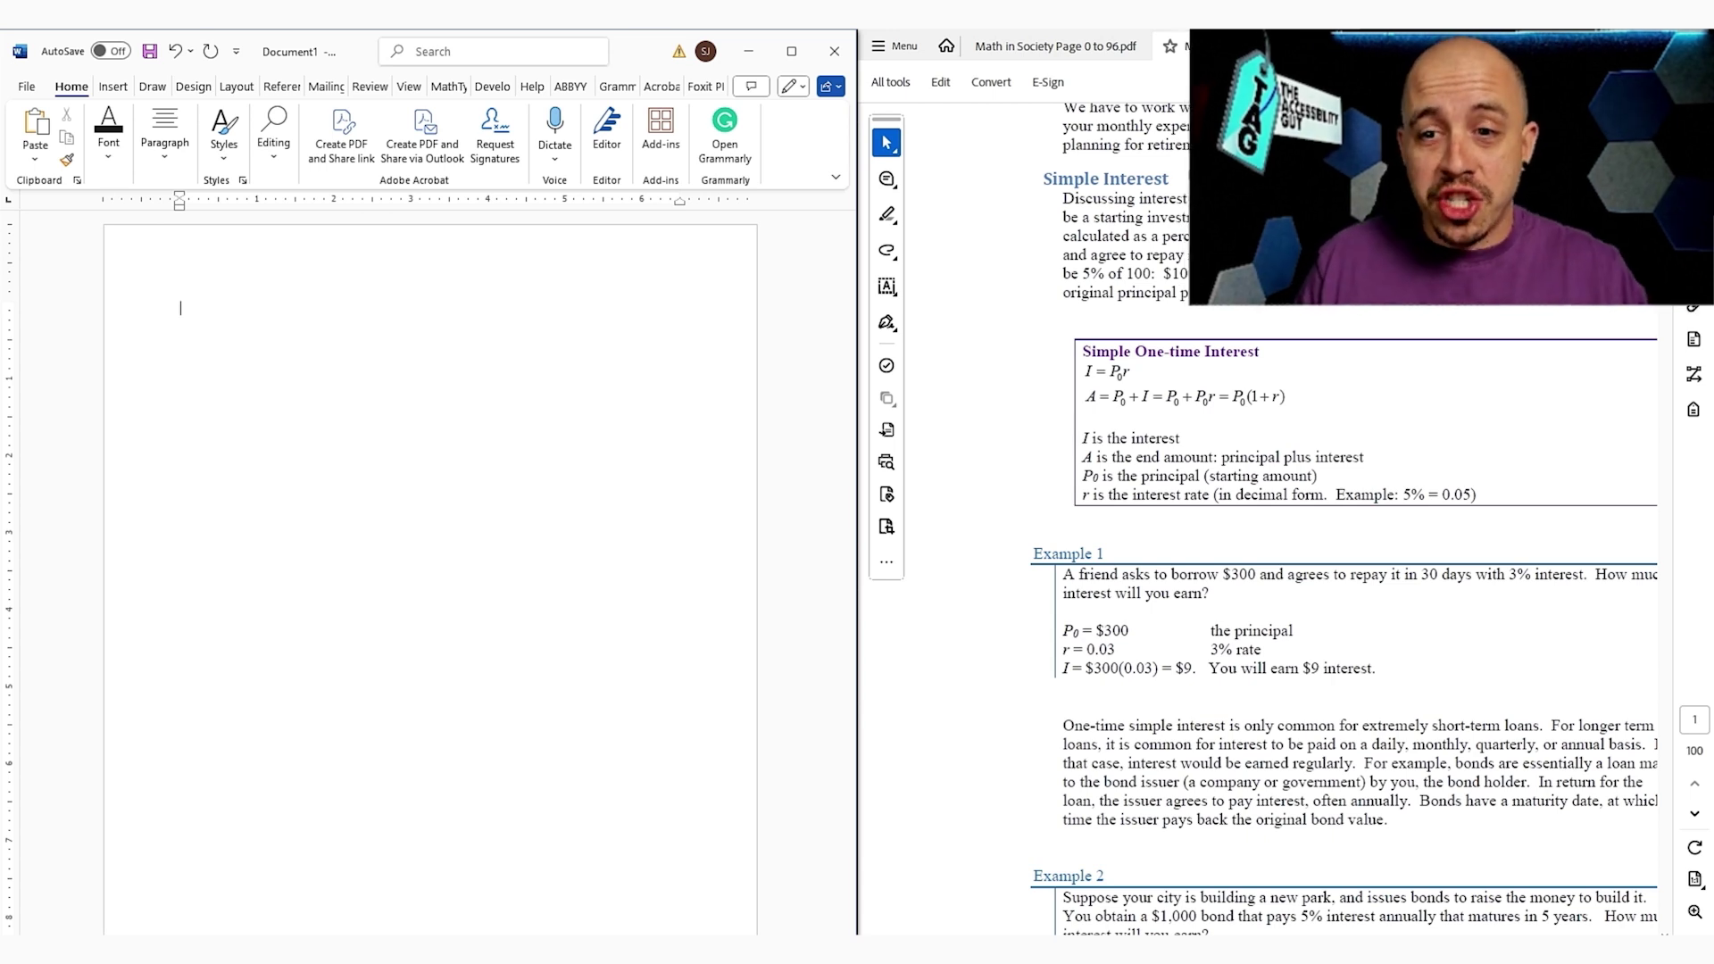
Type 'Simple One-Time Interest', format it as Heading 1, and start an empty line below
drag(1062, 274, 1278, 436)
click(1190, 452)
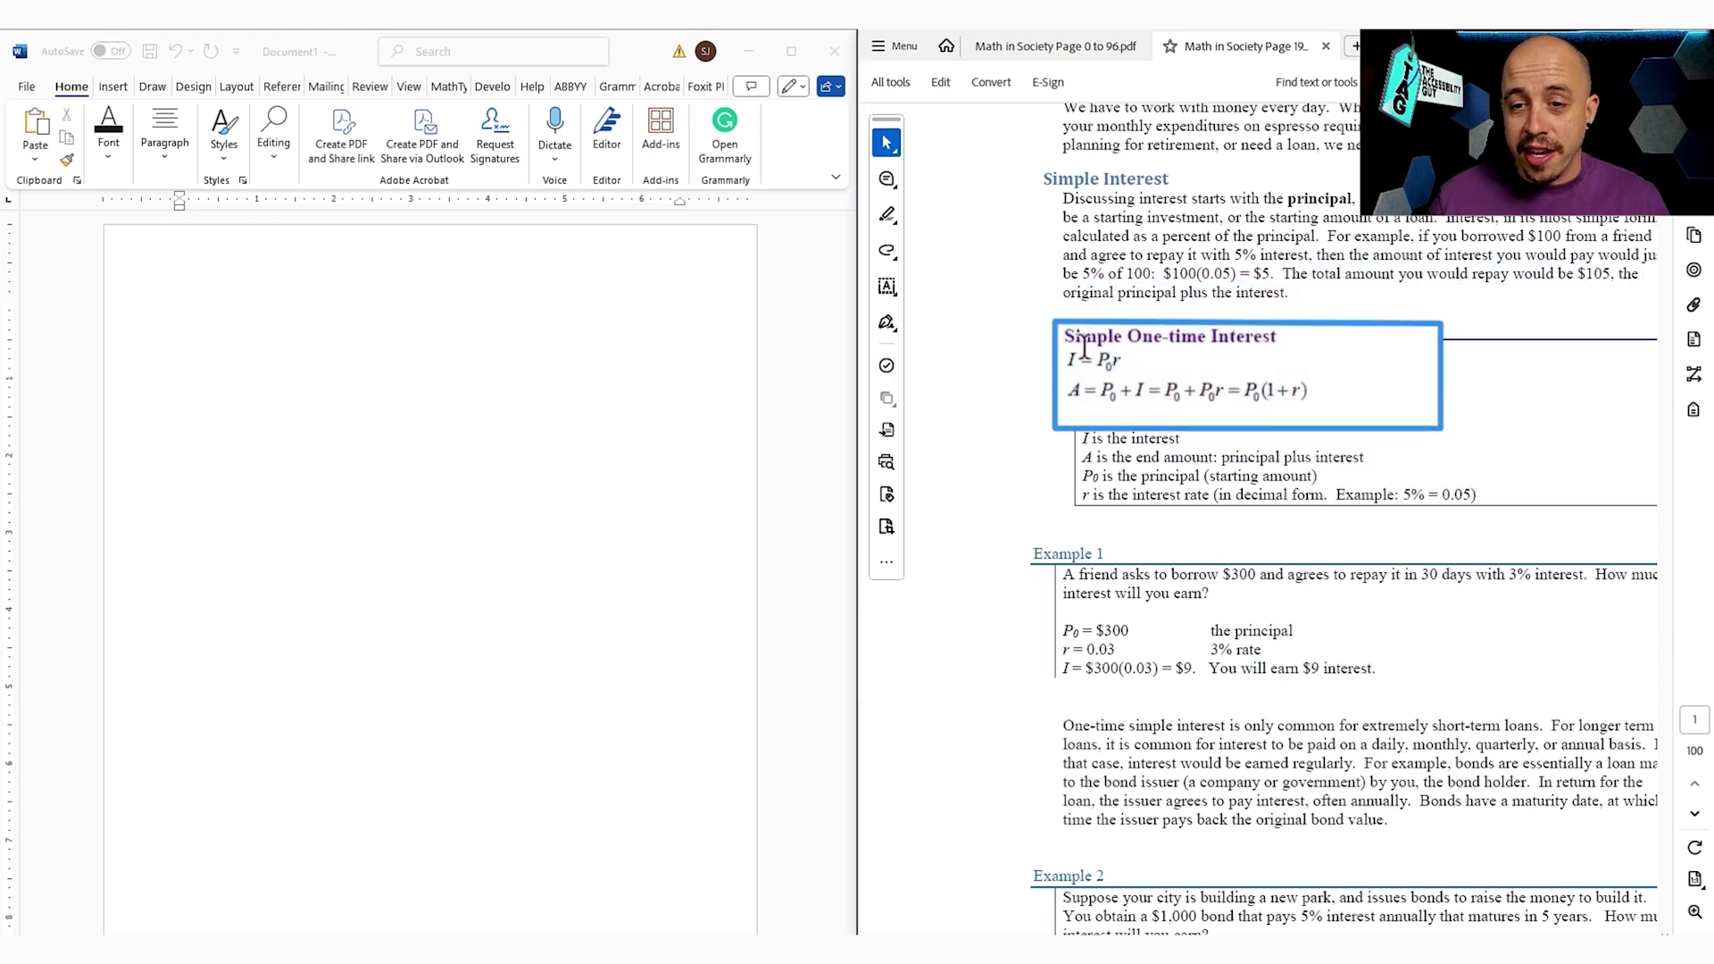
click(325, 375)
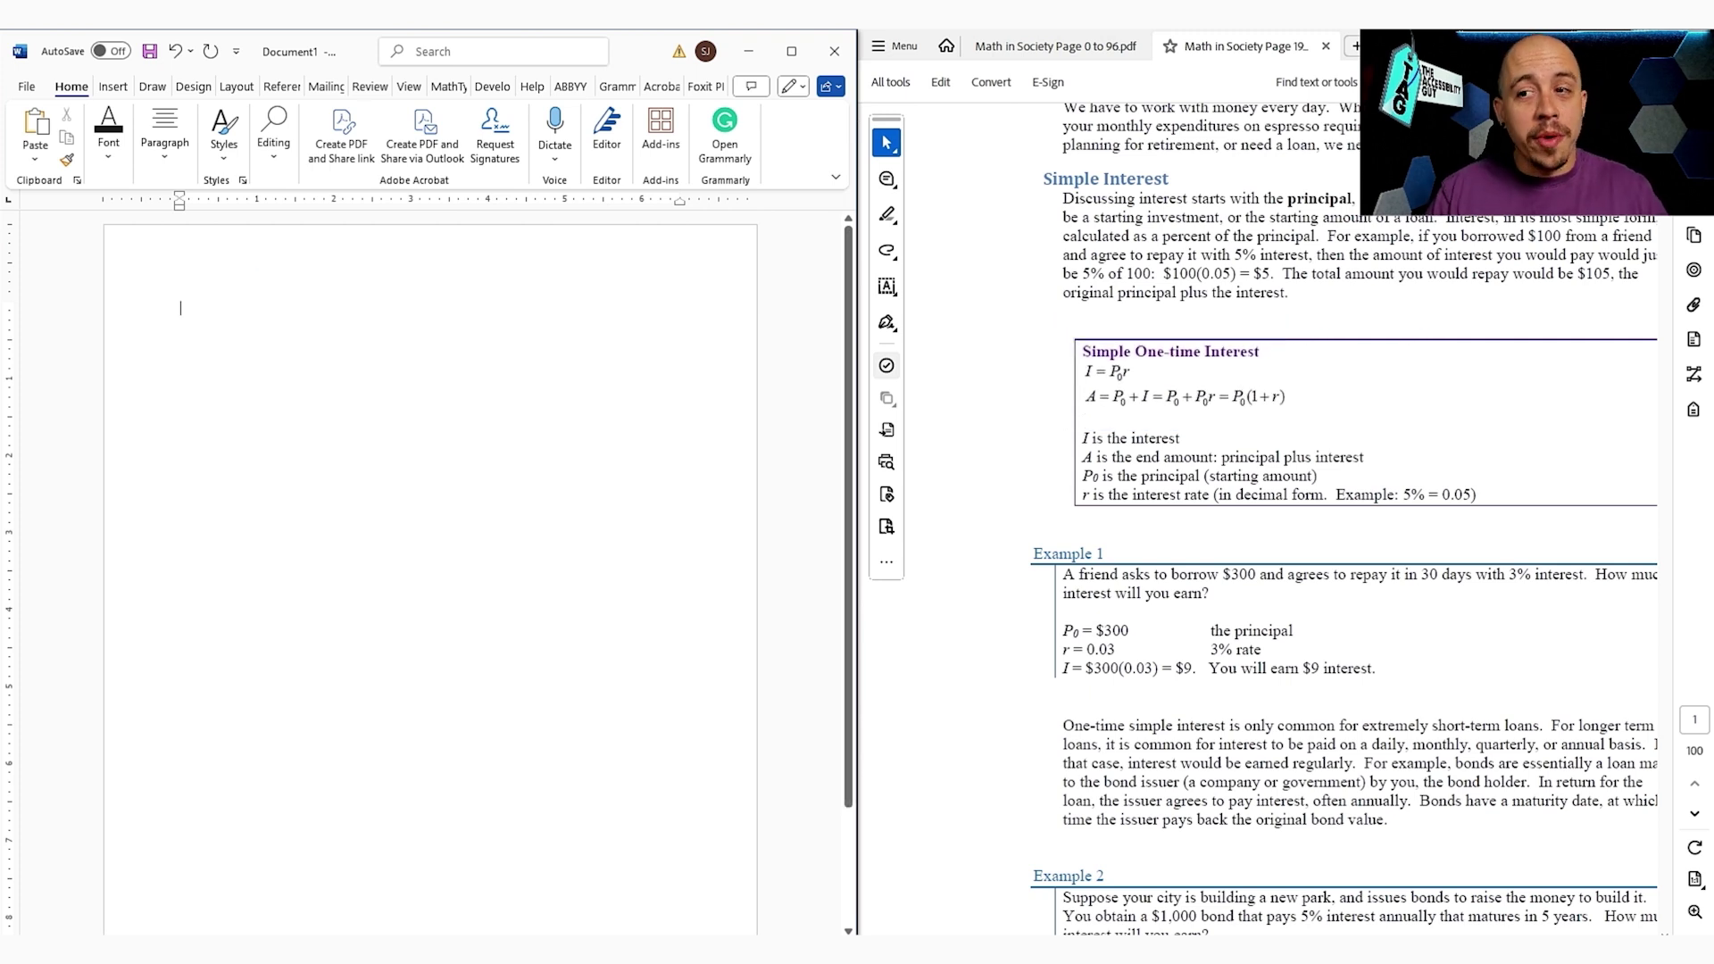
text(Simple One-Time)
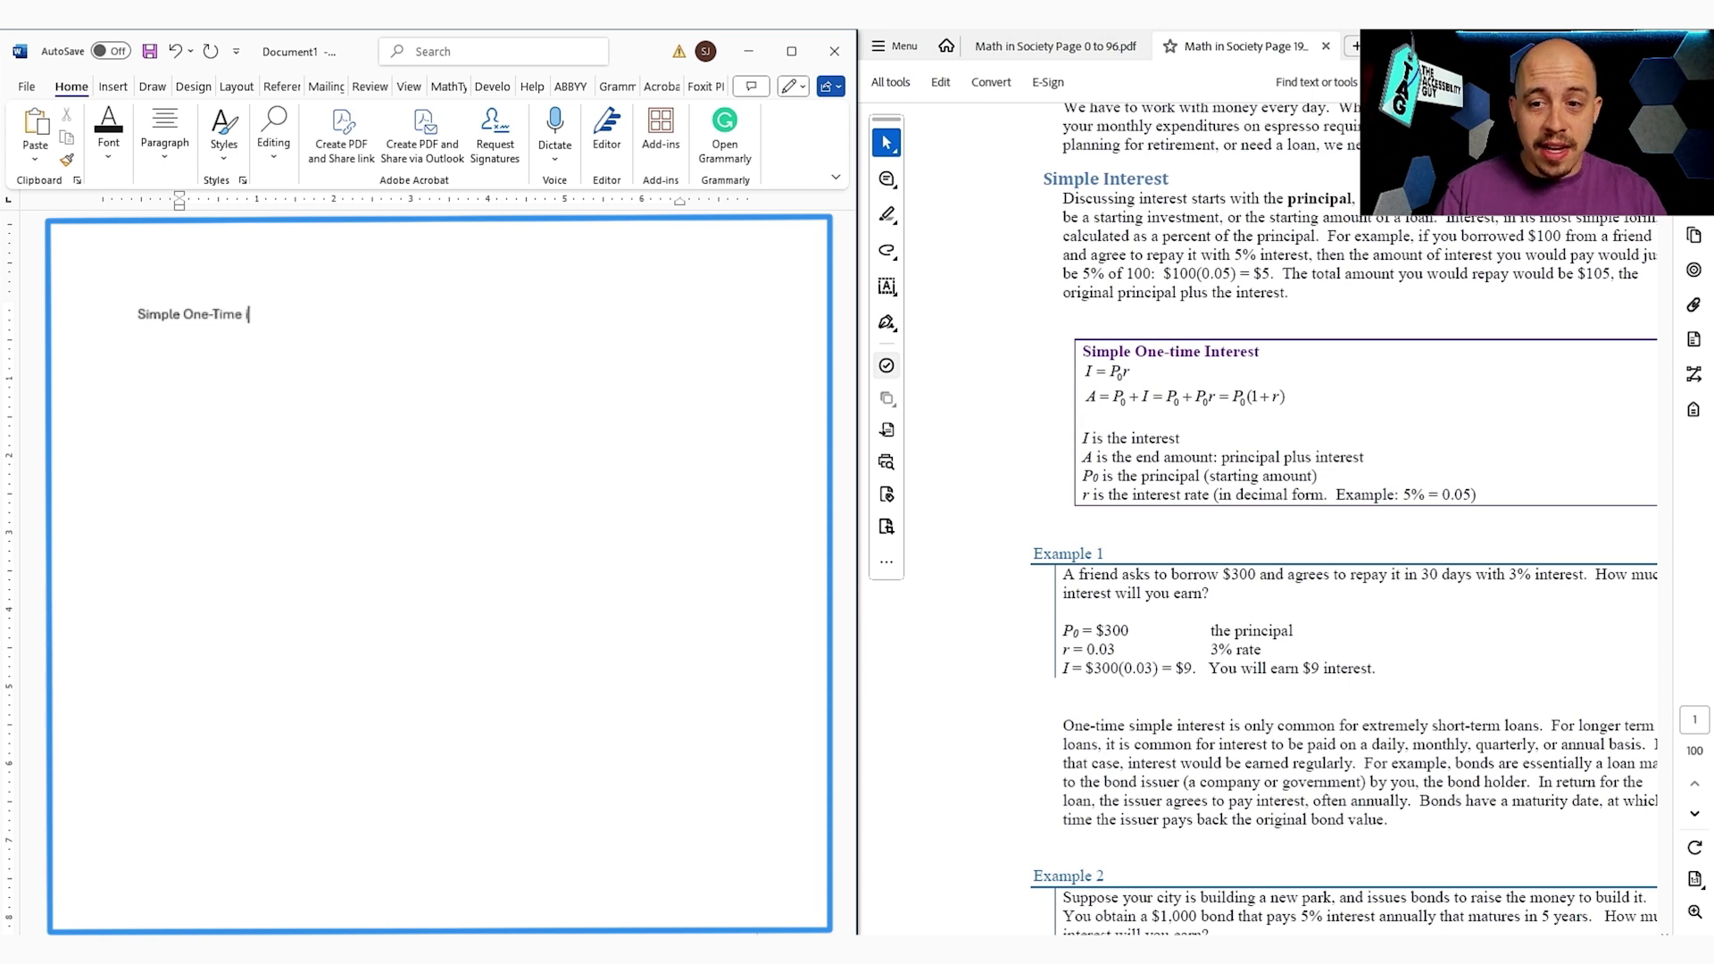
text( Interest)
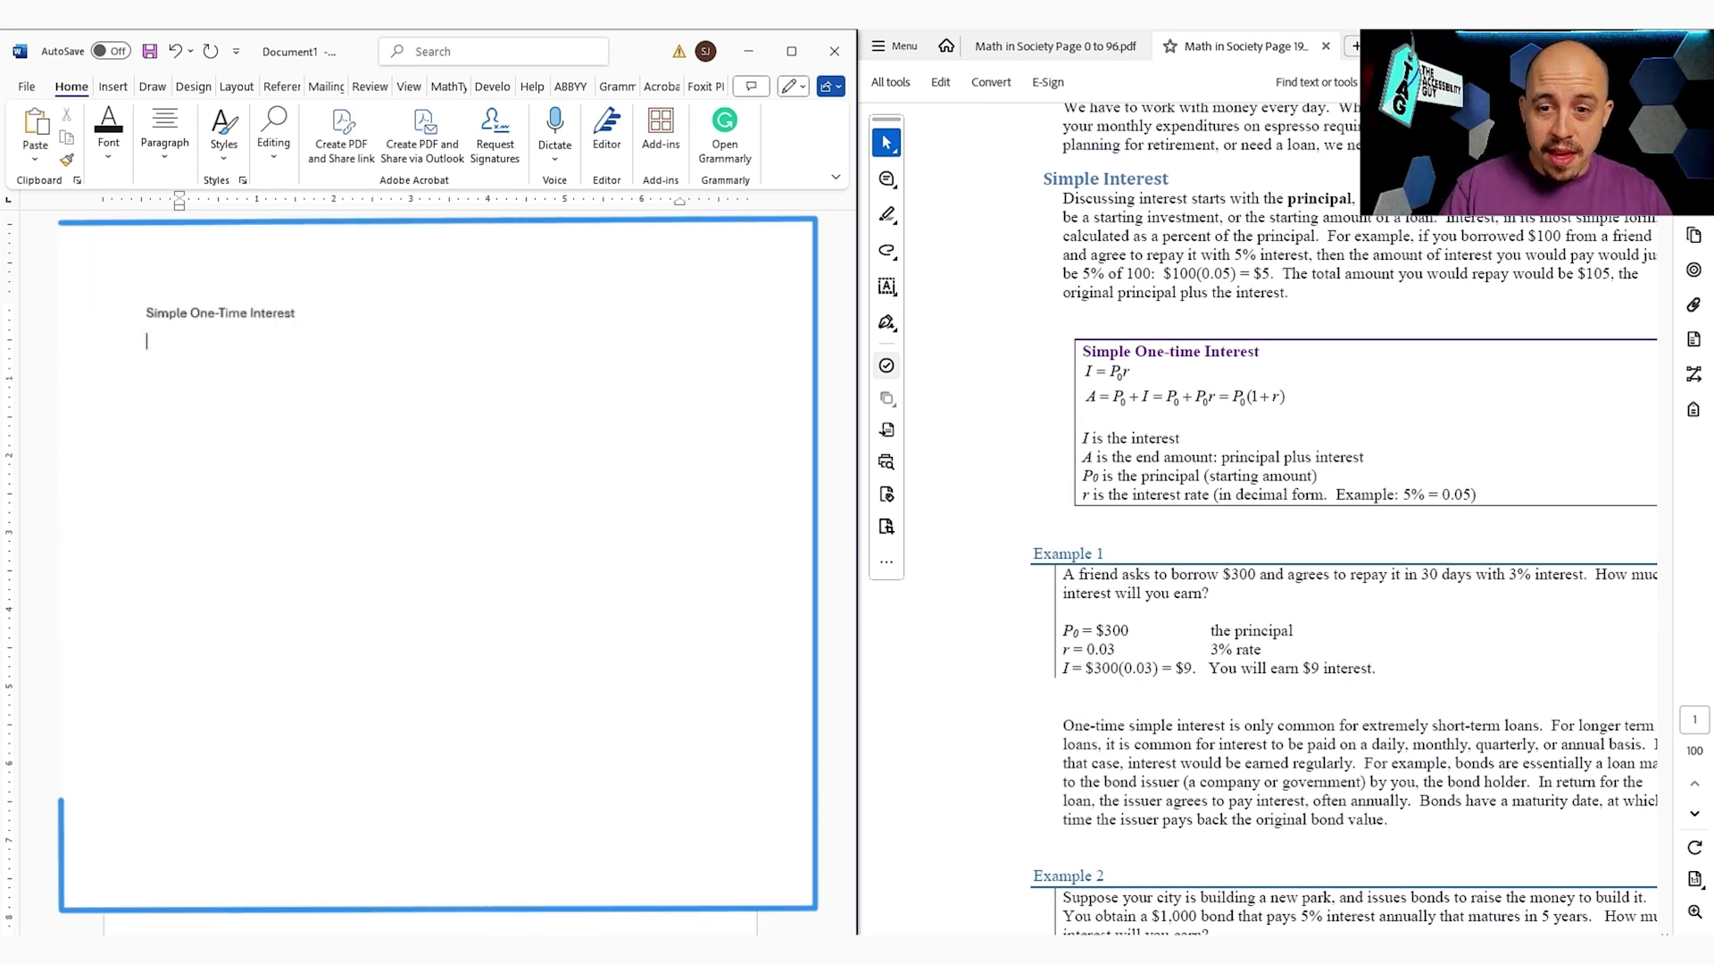
click(1131, 402)
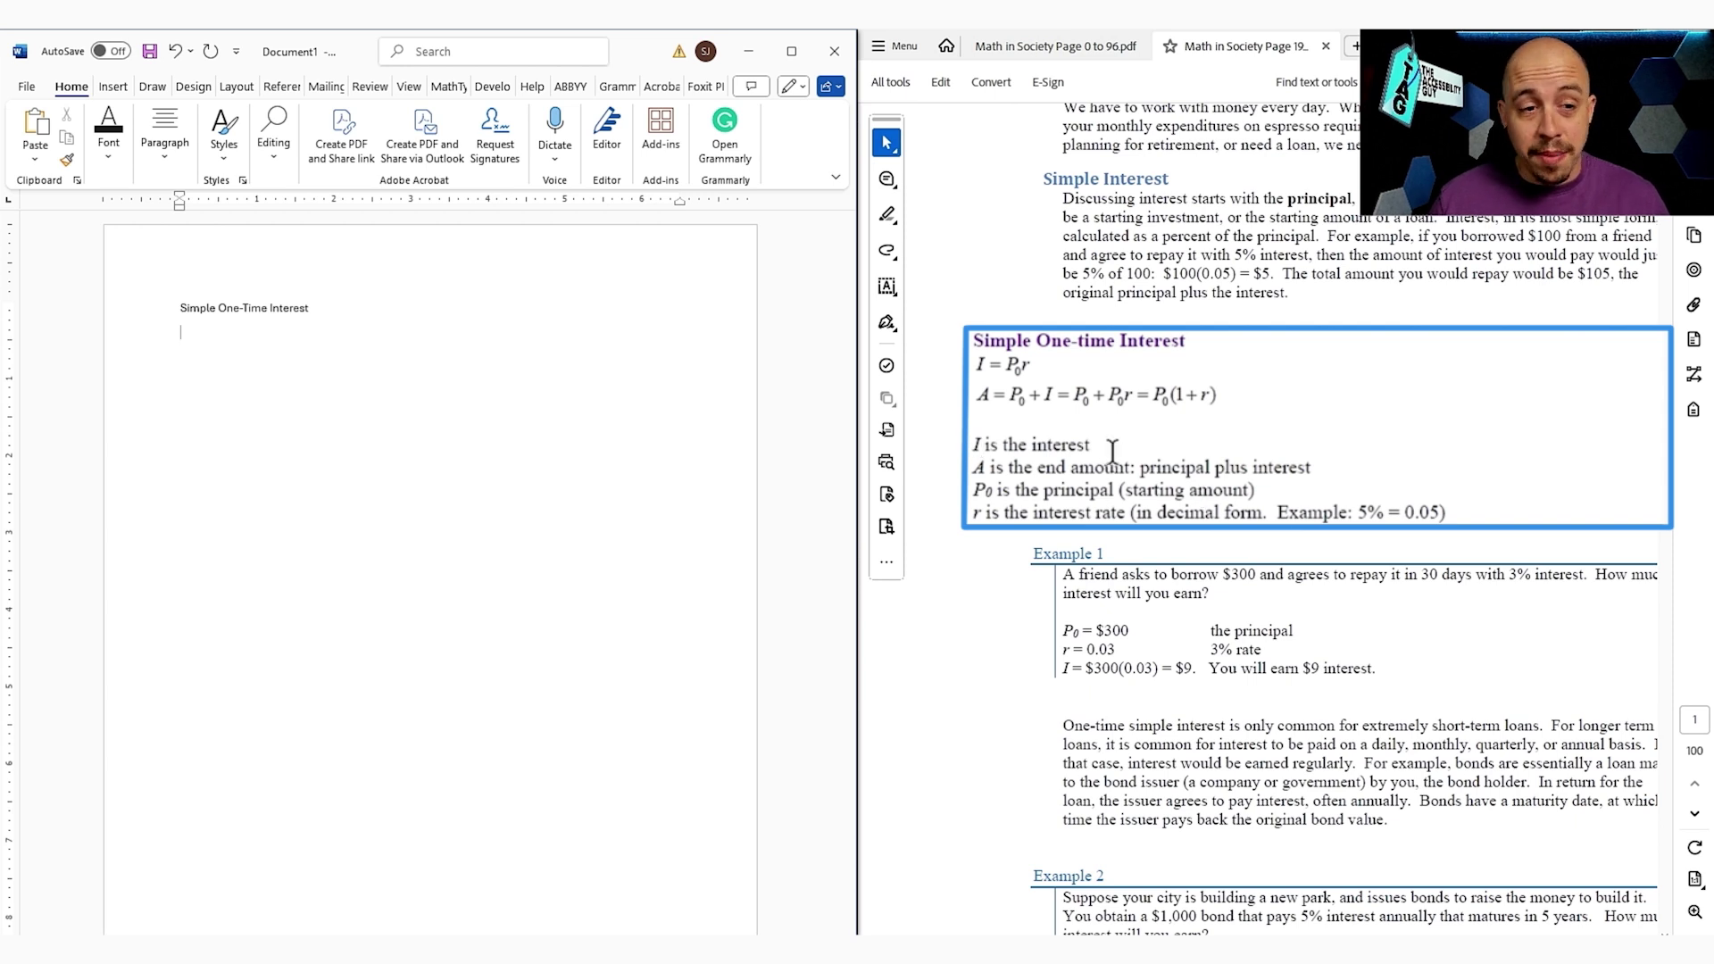
click(333, 304)
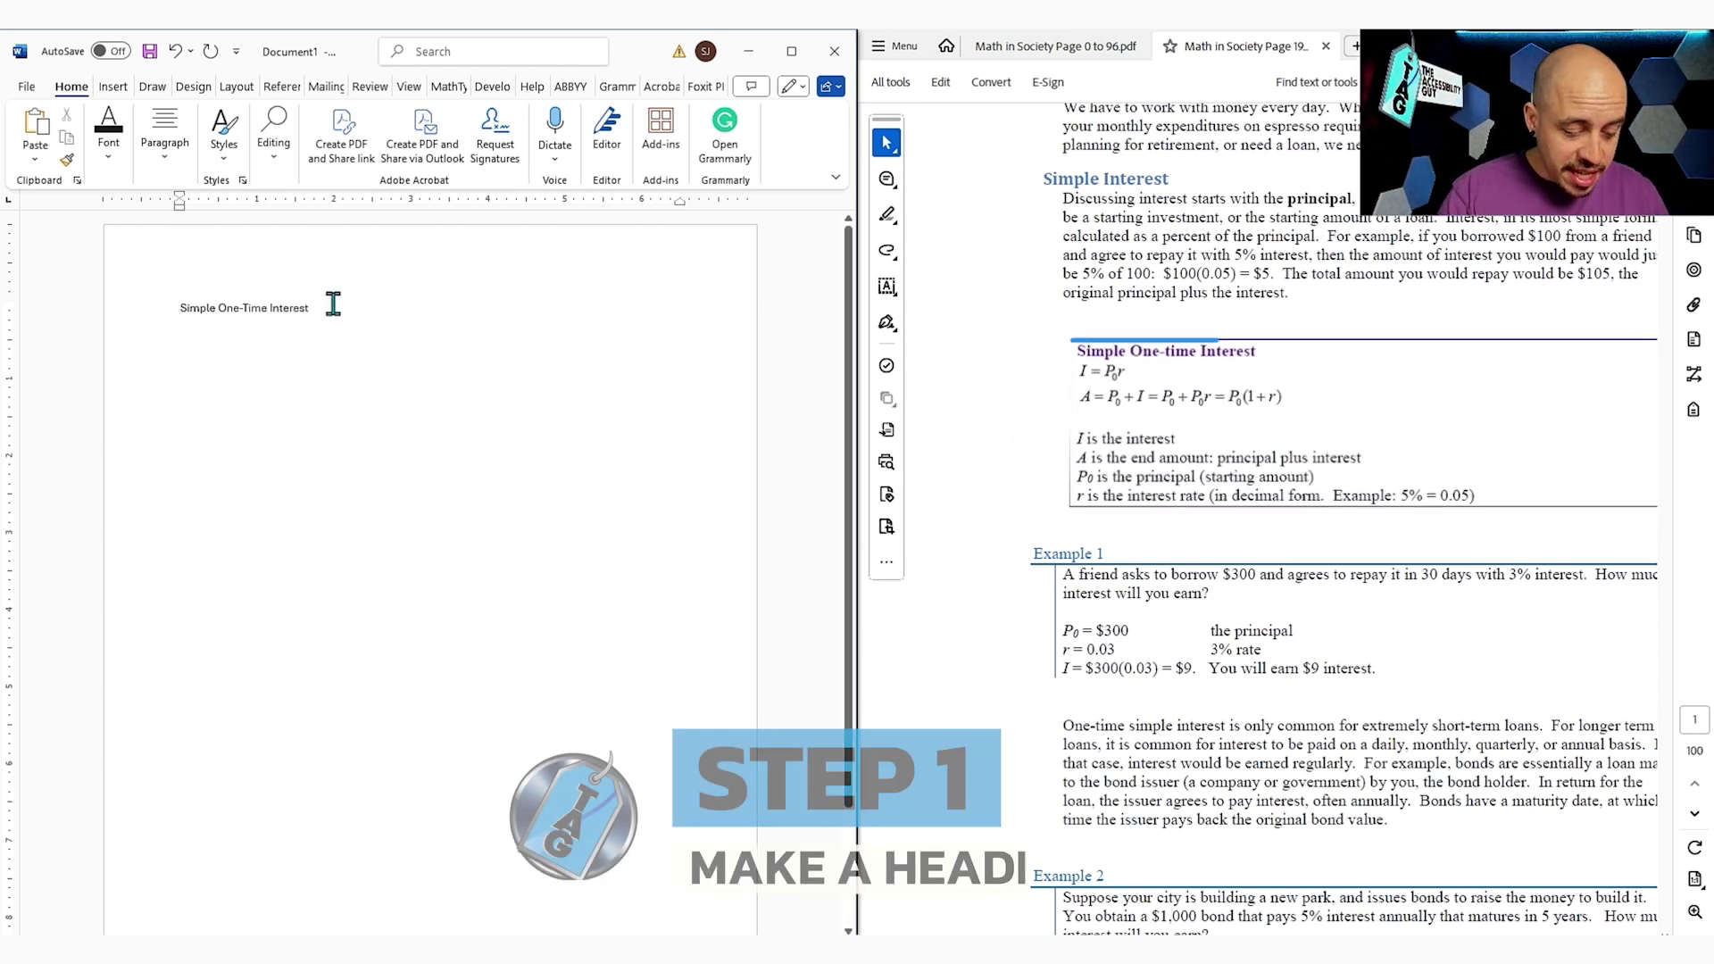
key(ctrl+alt+1)
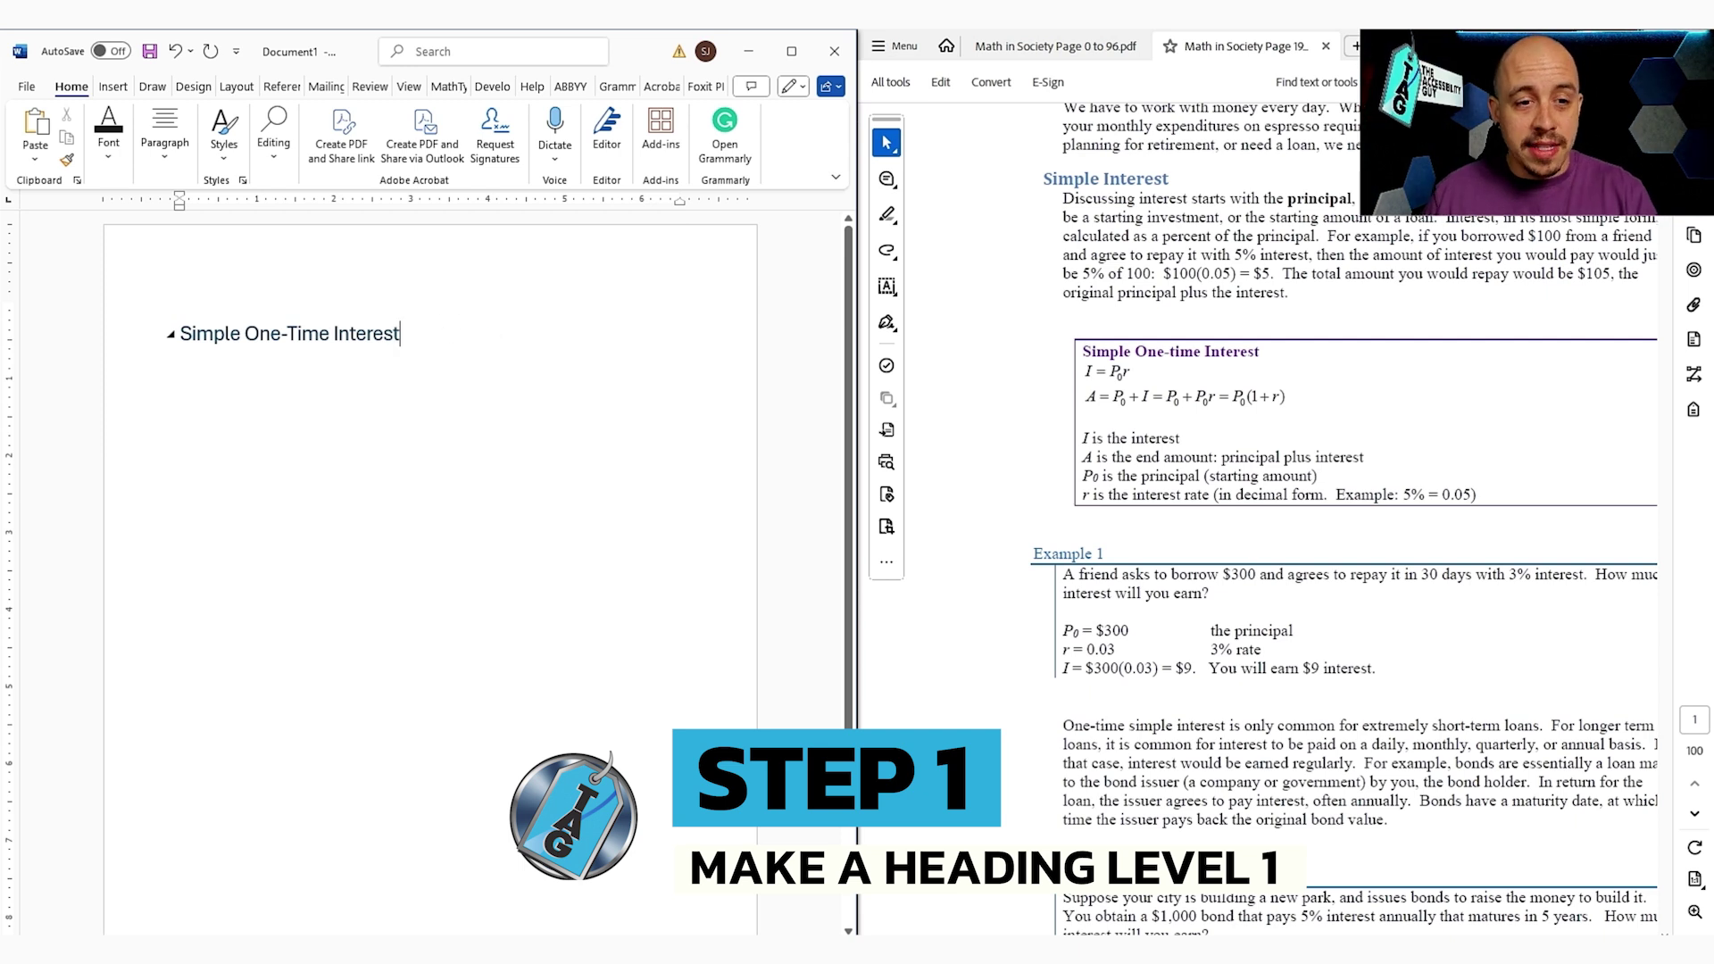
key(Return)
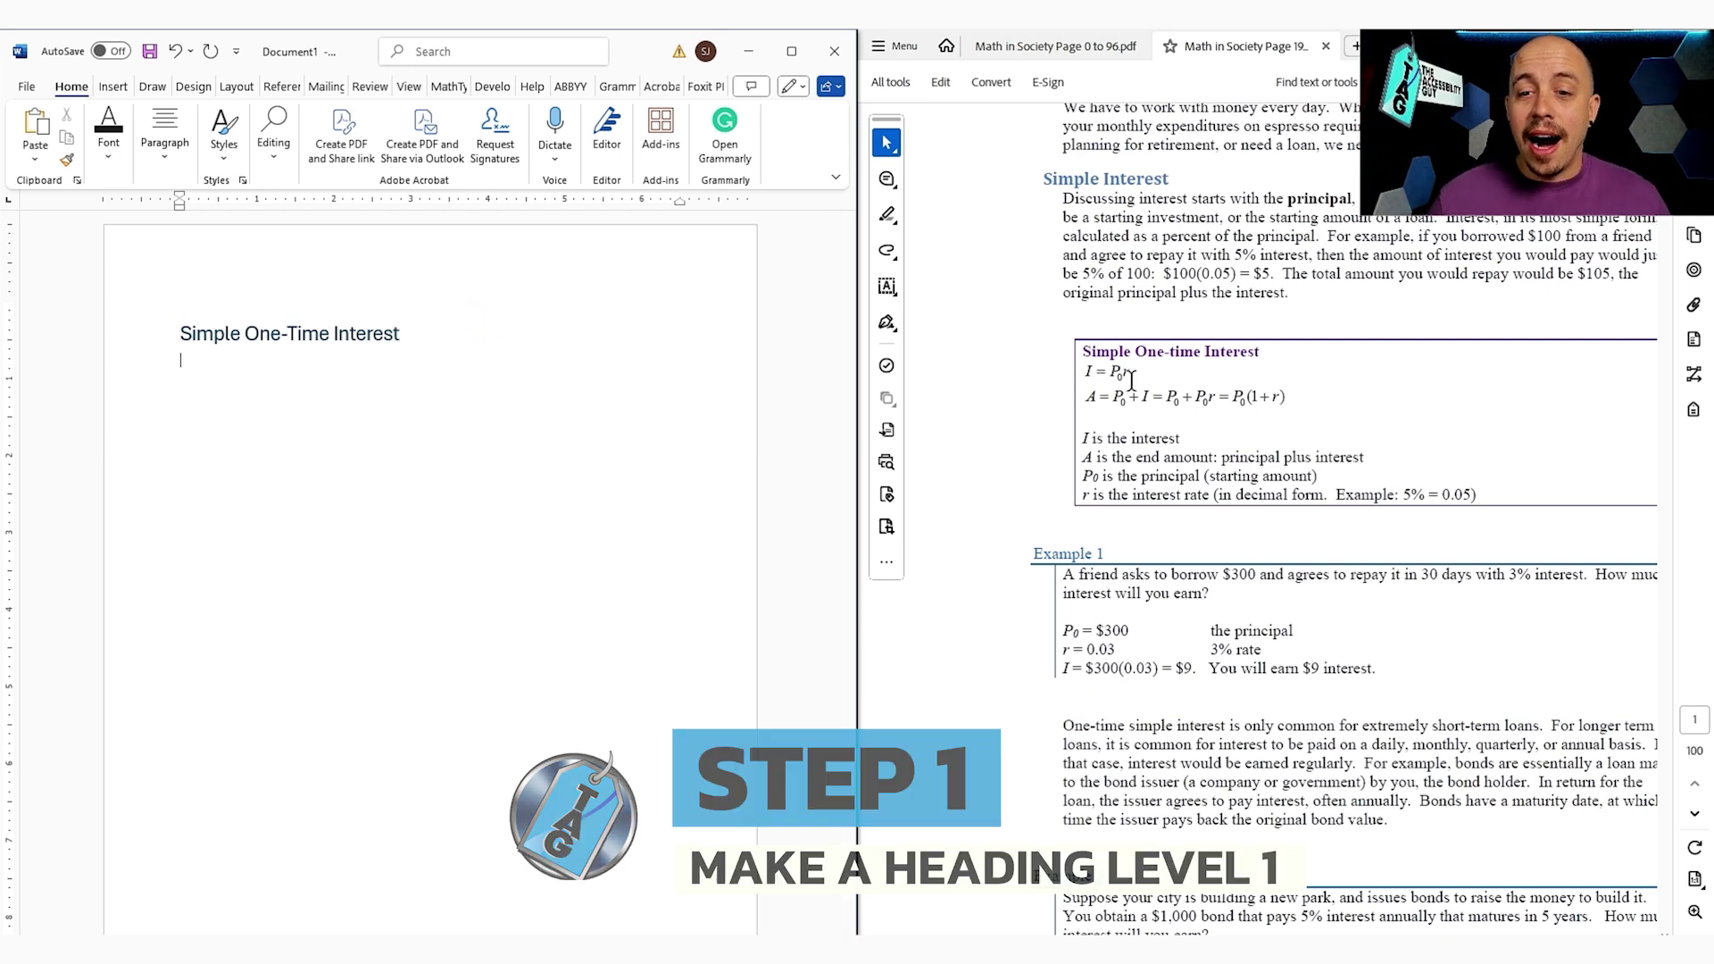
Launch Mathpix Snip from the system tray and move its window off the PDF formulas
scroll(1185, 415, up, 2)
click(1230, 496)
scroll(1205, 446, down, 2)
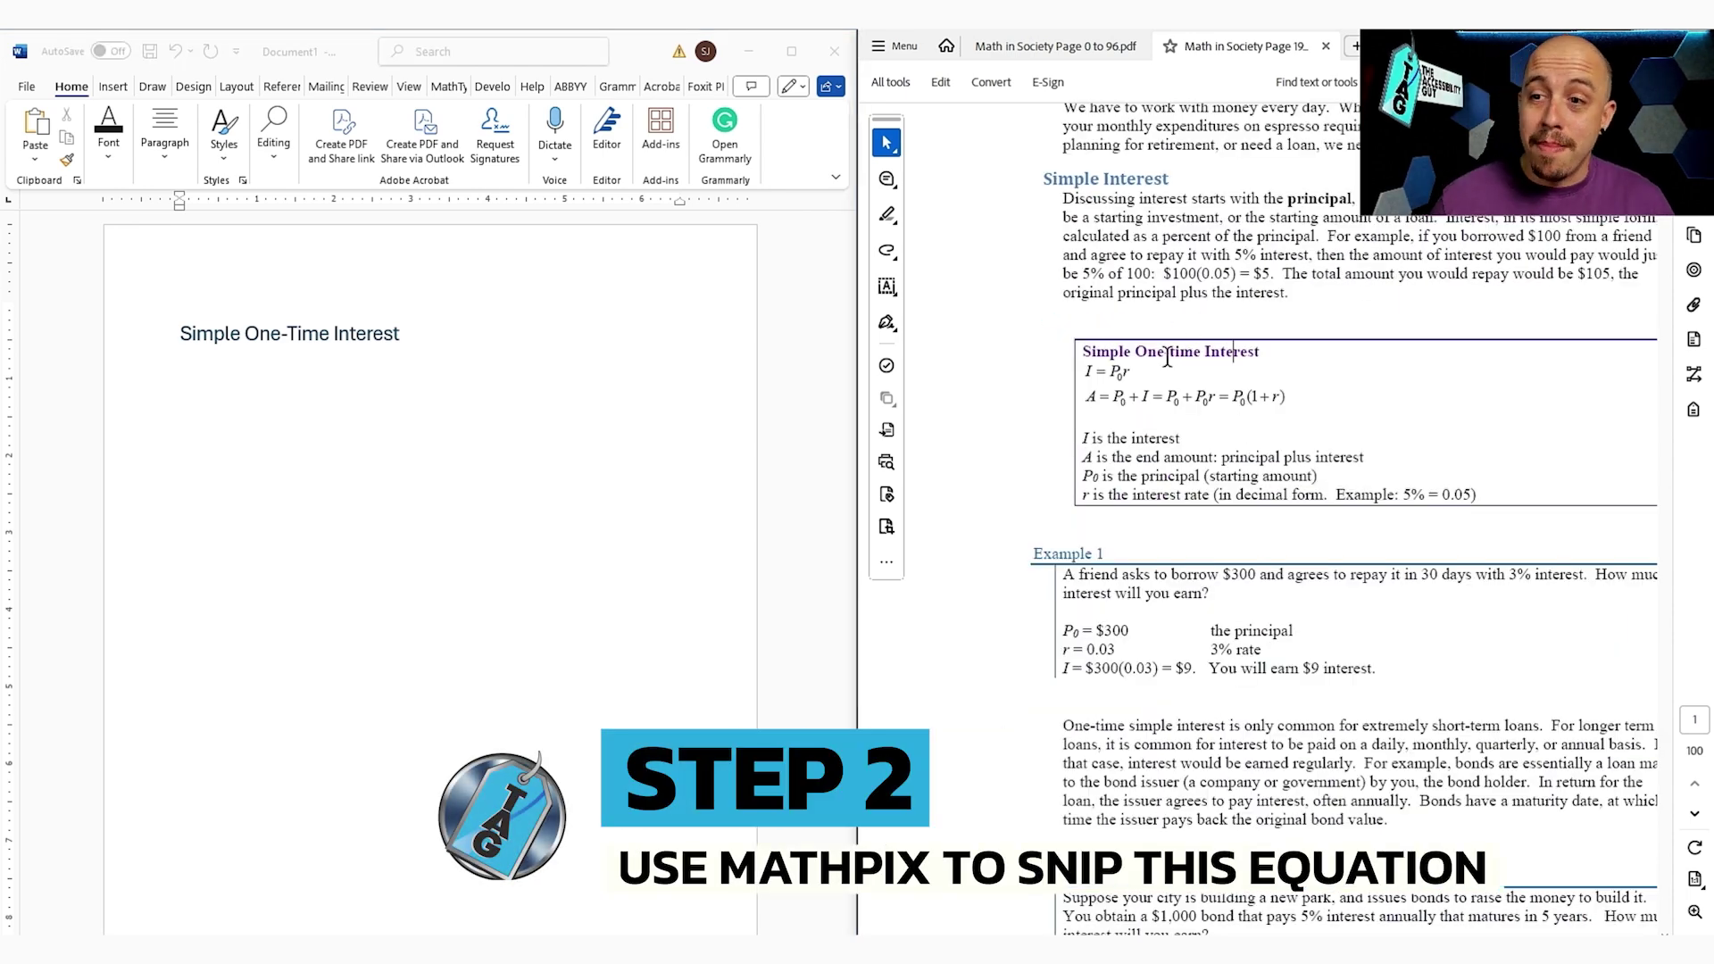
click(490, 329)
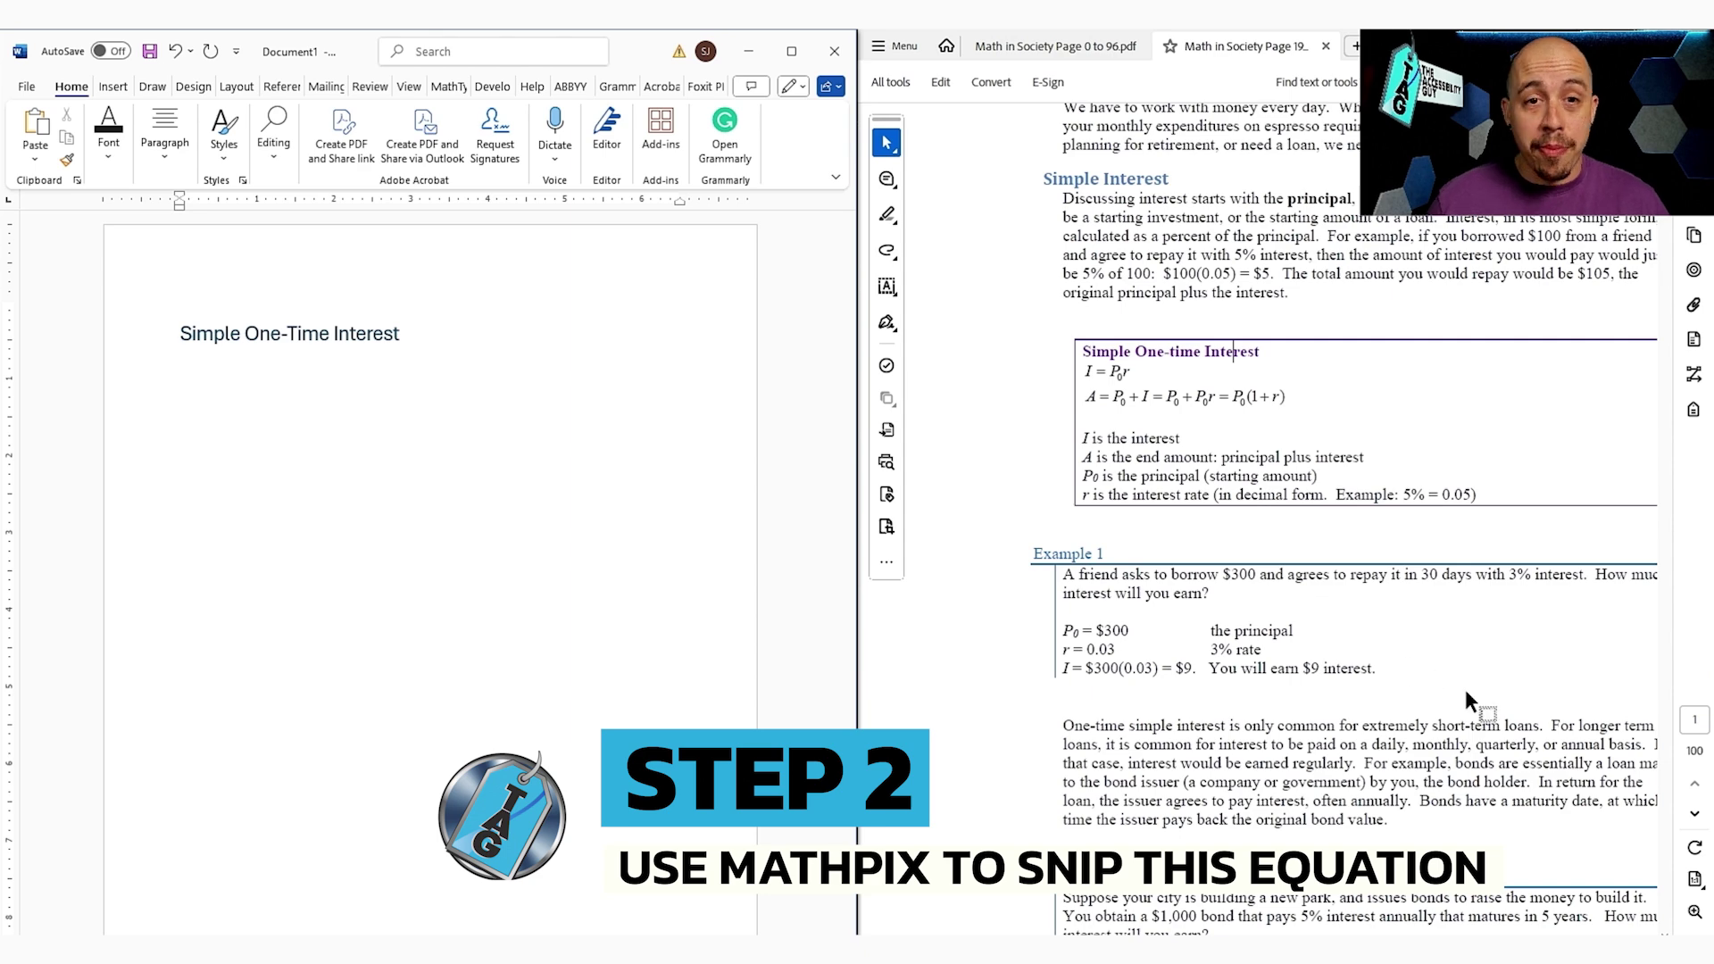
click(1482, 950)
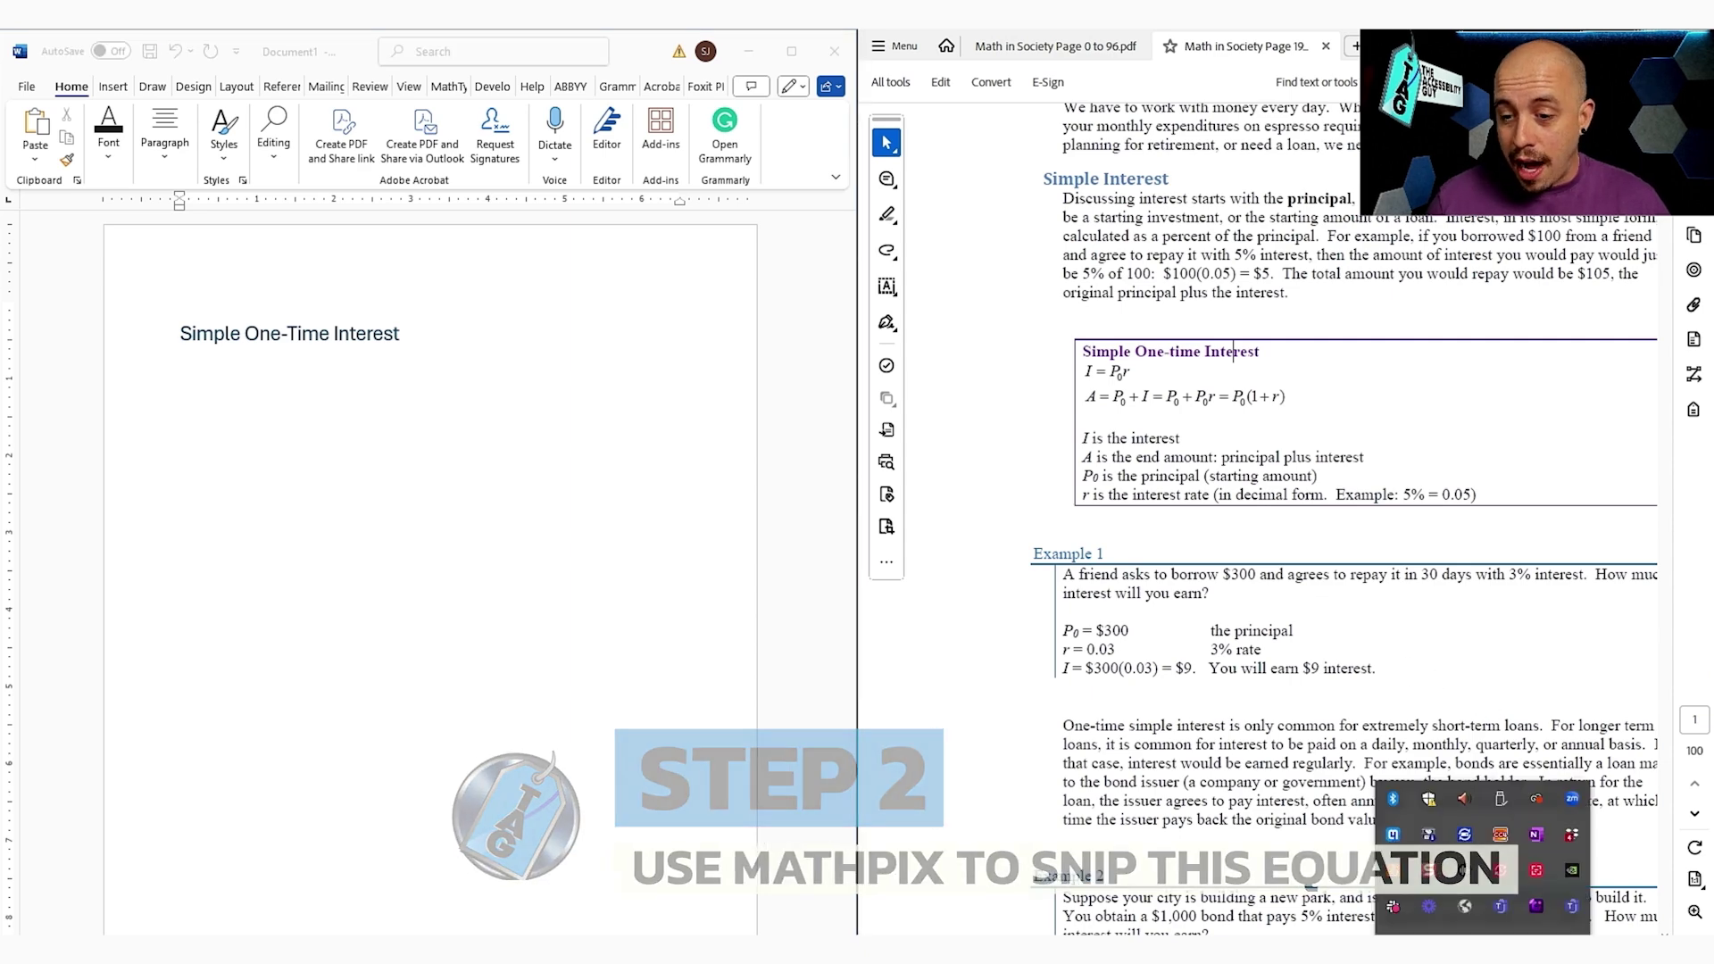
click(1394, 833)
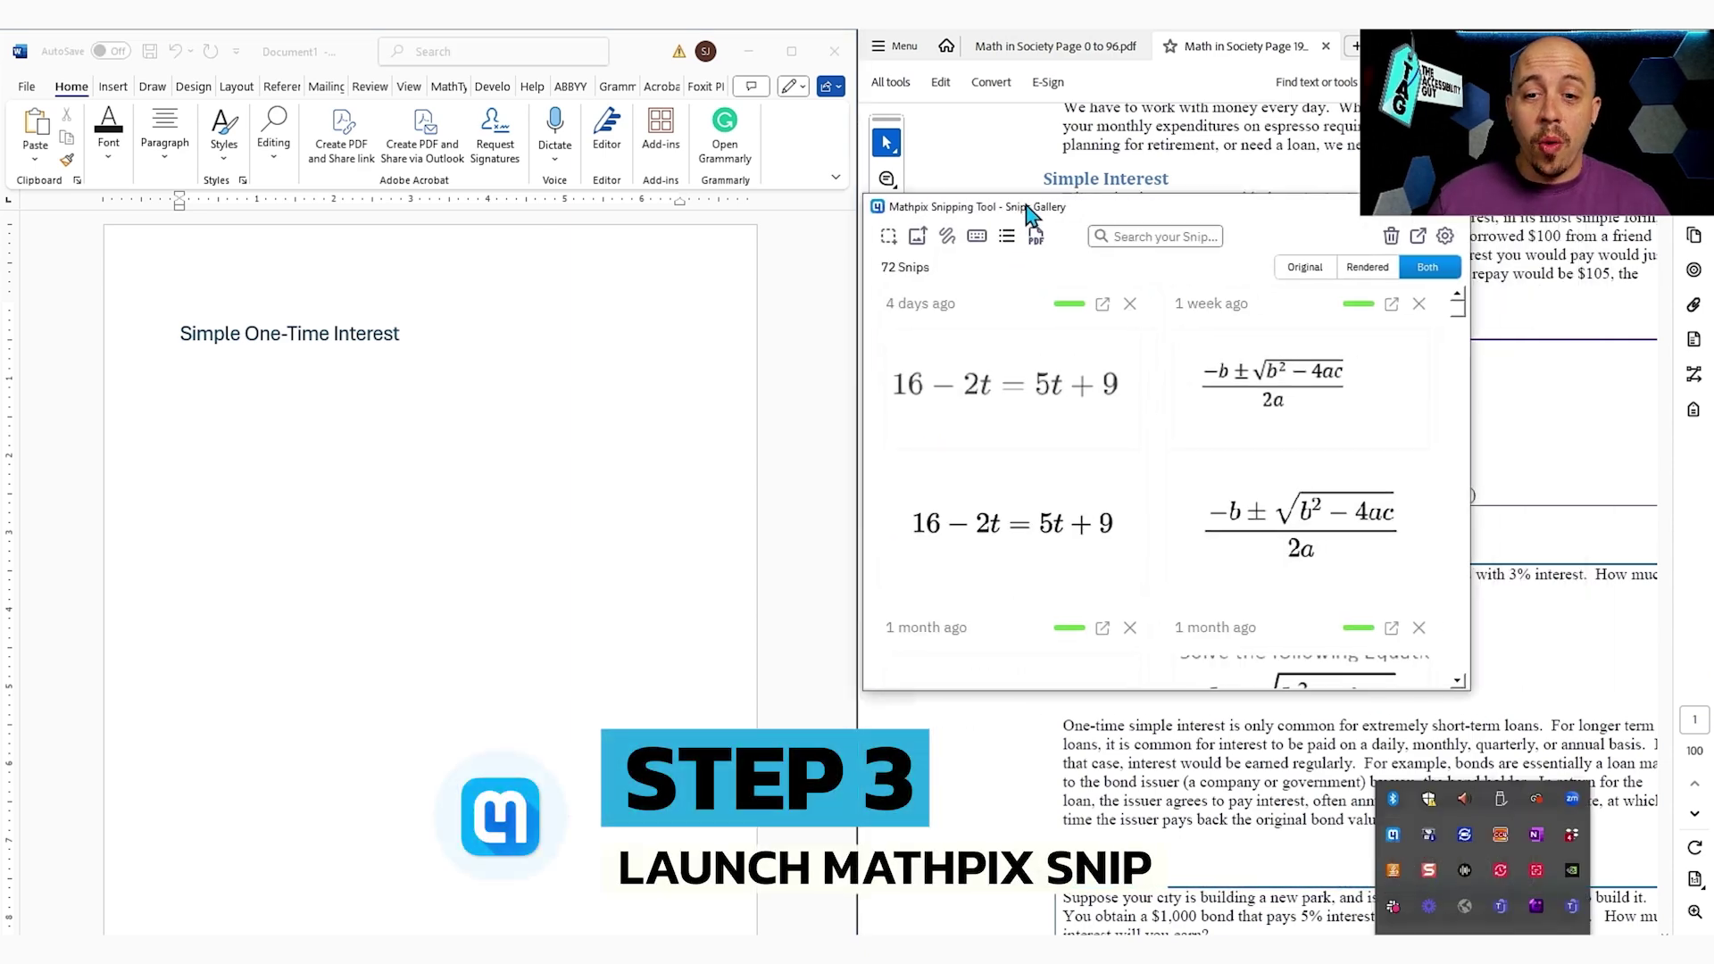
drag(1026, 206, 581, 230)
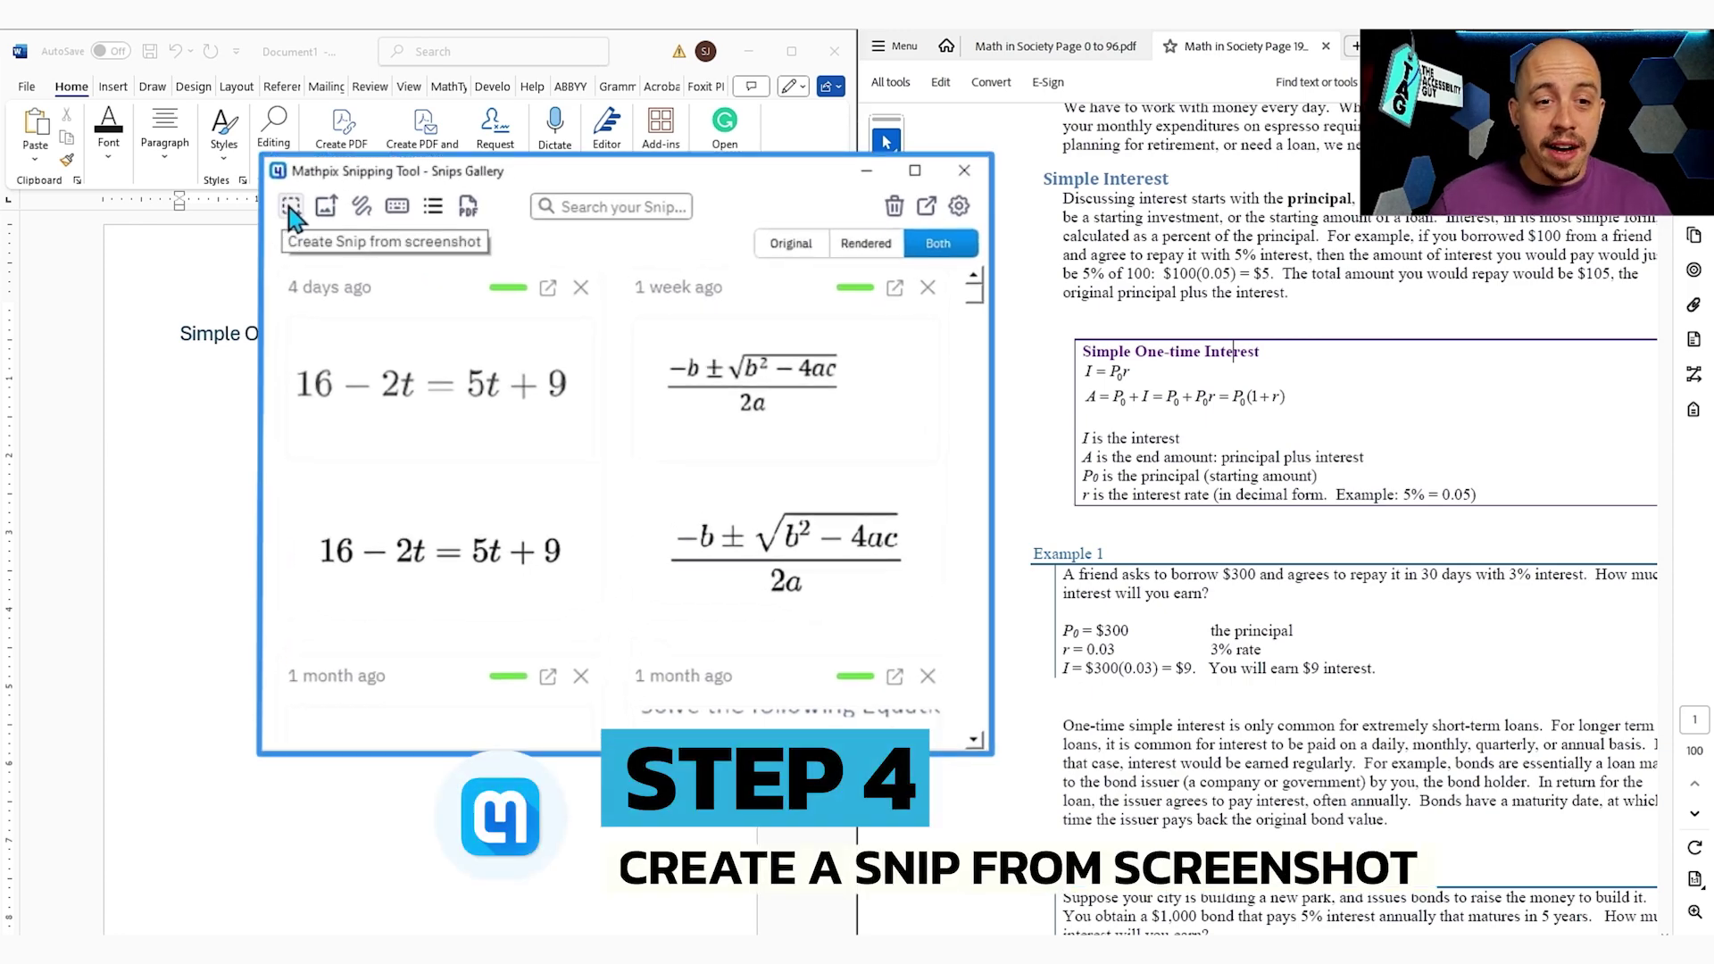
Snip the I = P0r formula, copy its MathML (MS Word) version, and paste it under the heading
click(291, 210)
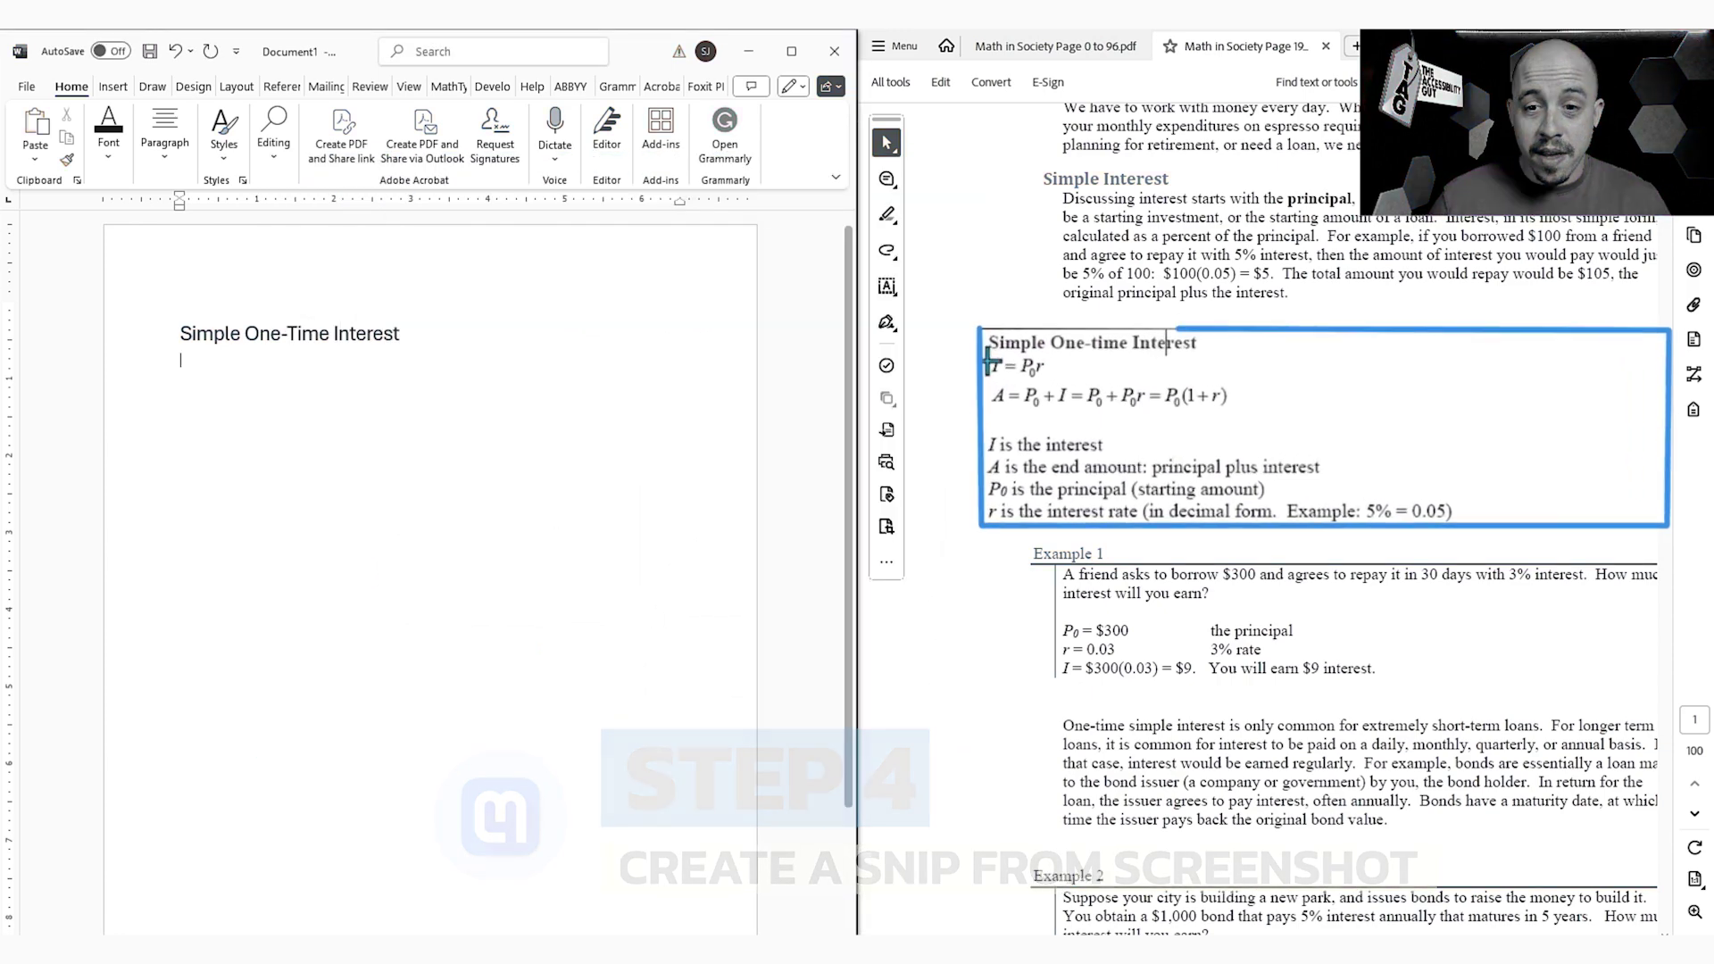
drag(974, 350, 1062, 399)
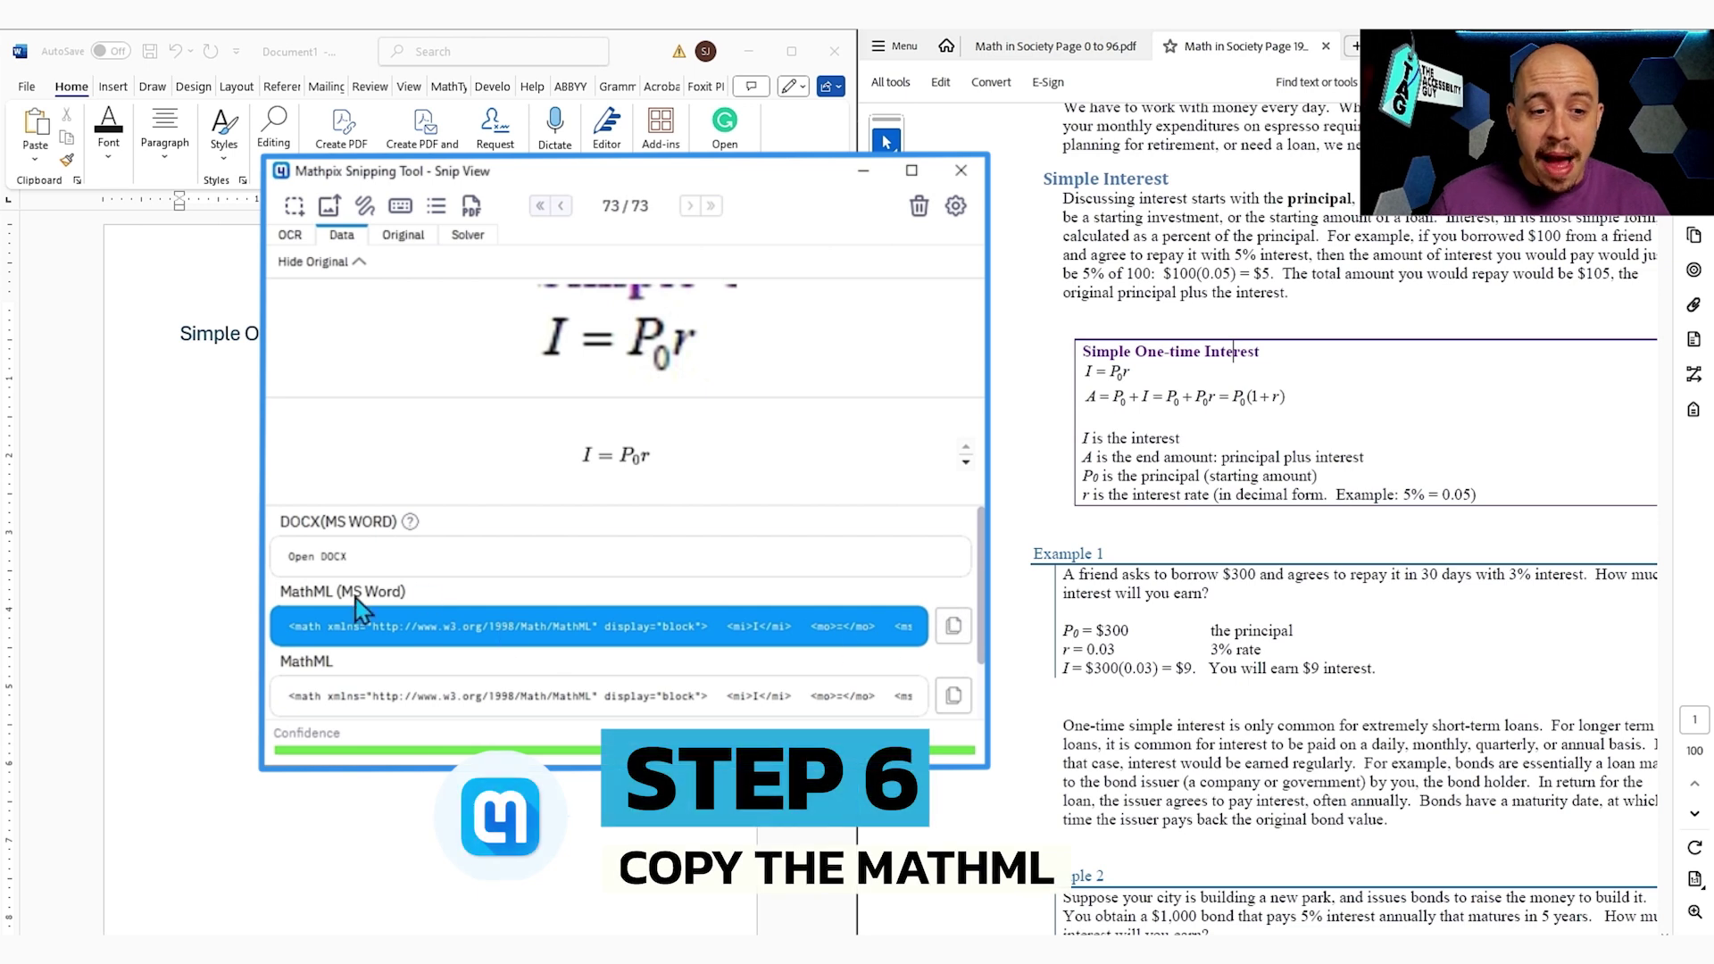
click(949, 621)
click(278, 377)
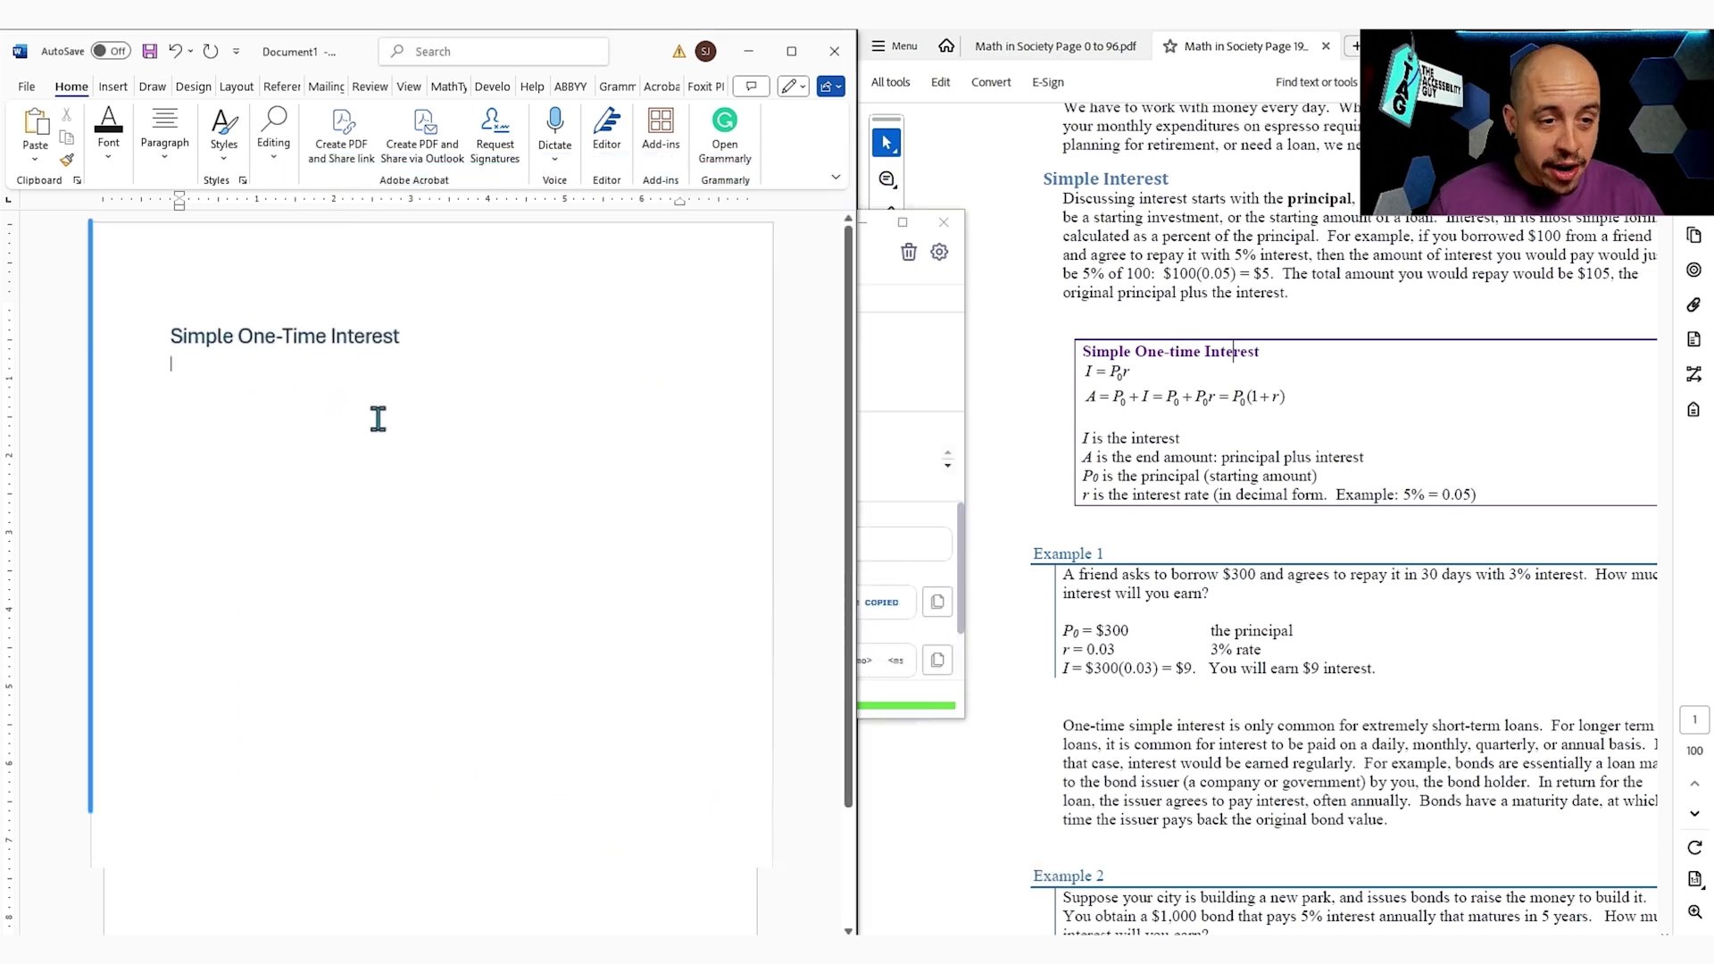
key(ctrl+v)
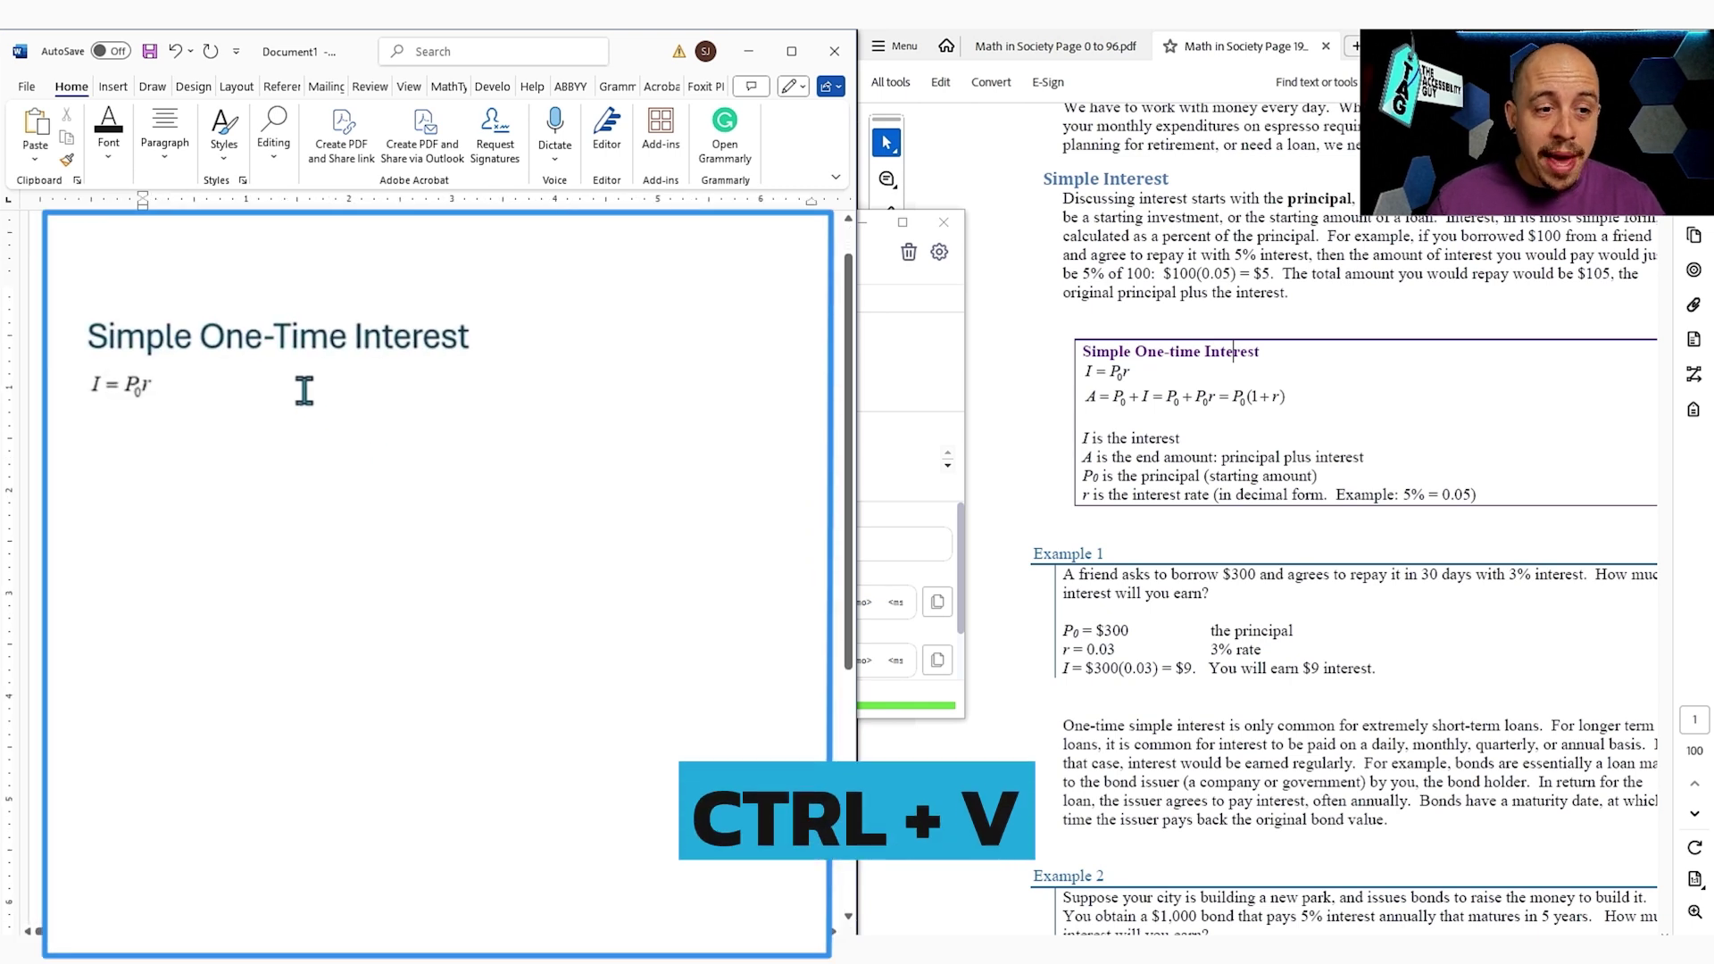
Enlarge the pasted I = P₀r equation to a much larger size beneath the heading
drag(154, 397, 357, 495)
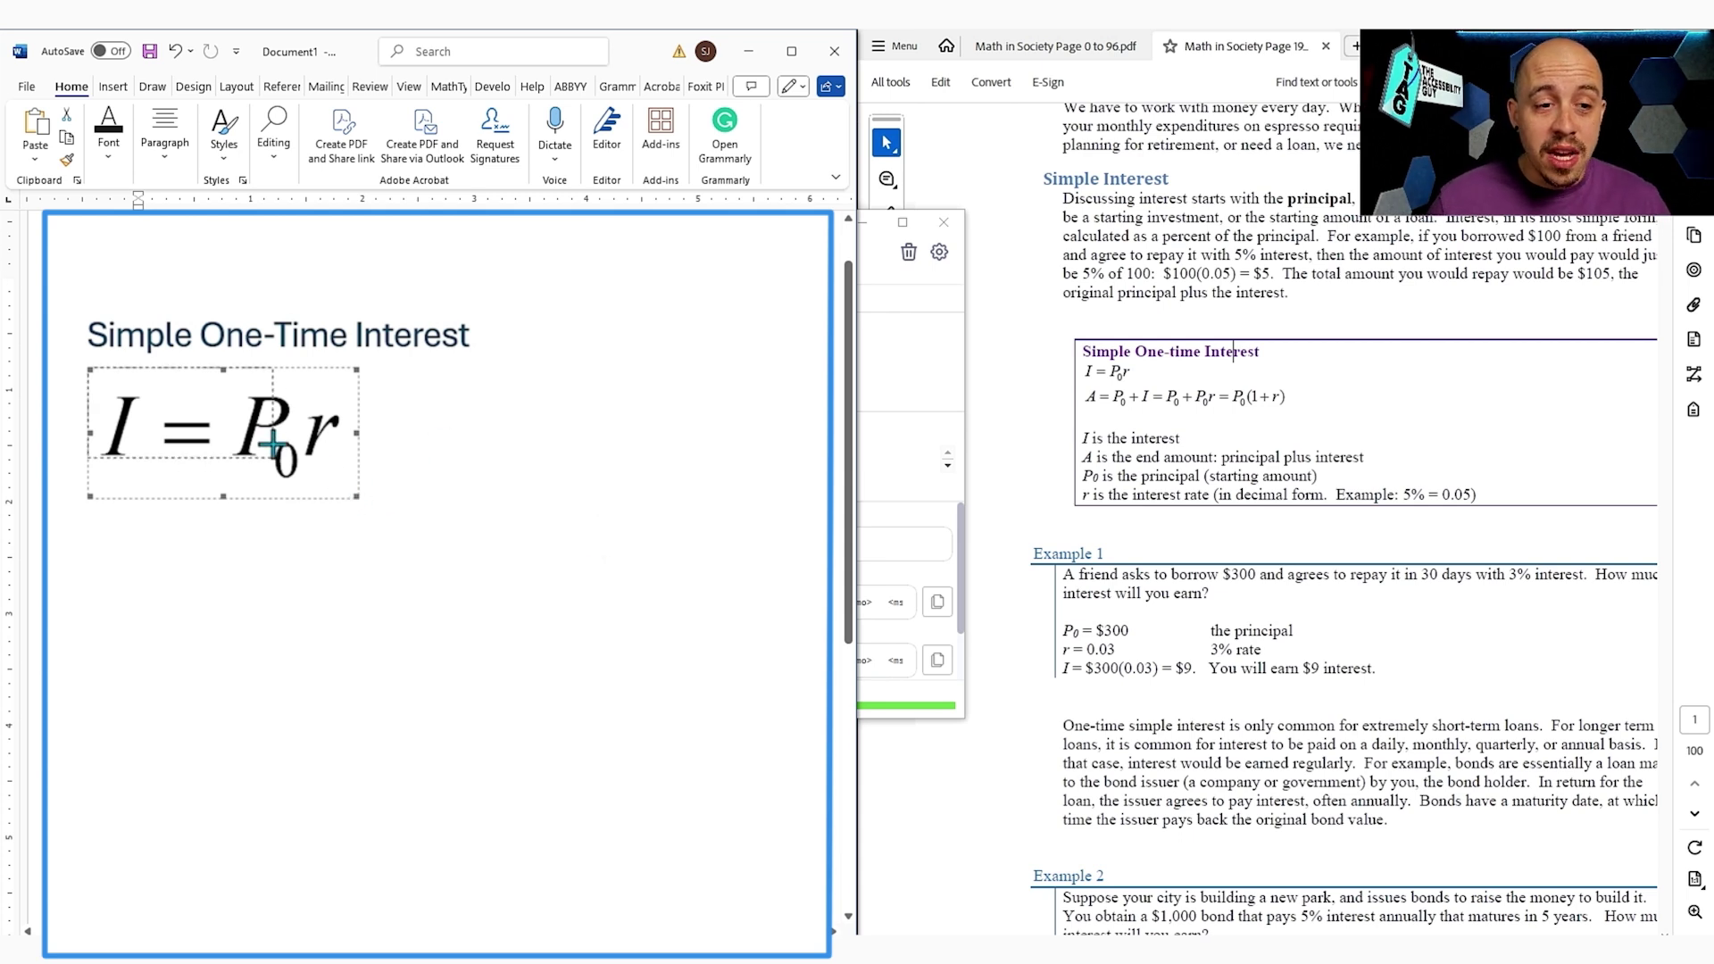
drag(357, 496, 400, 518)
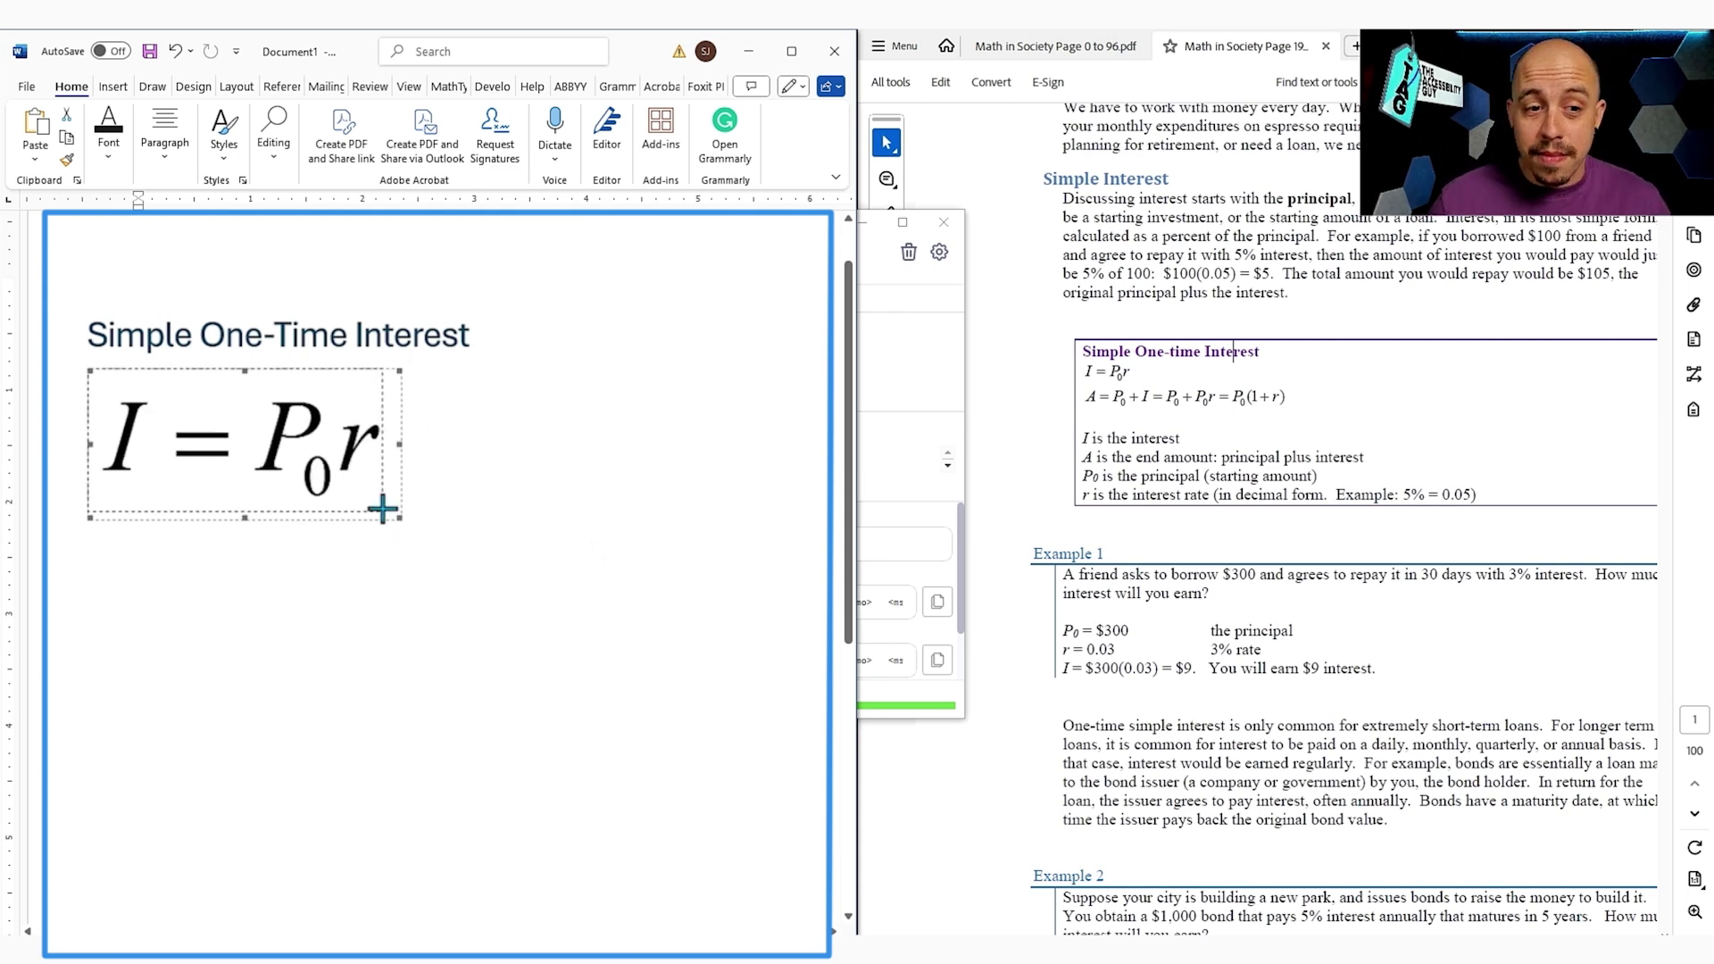
mouse_move(314, 482)
mouse_down()
mouse_move(540, 608)
mouse_move(306, 503)
mouse_up()
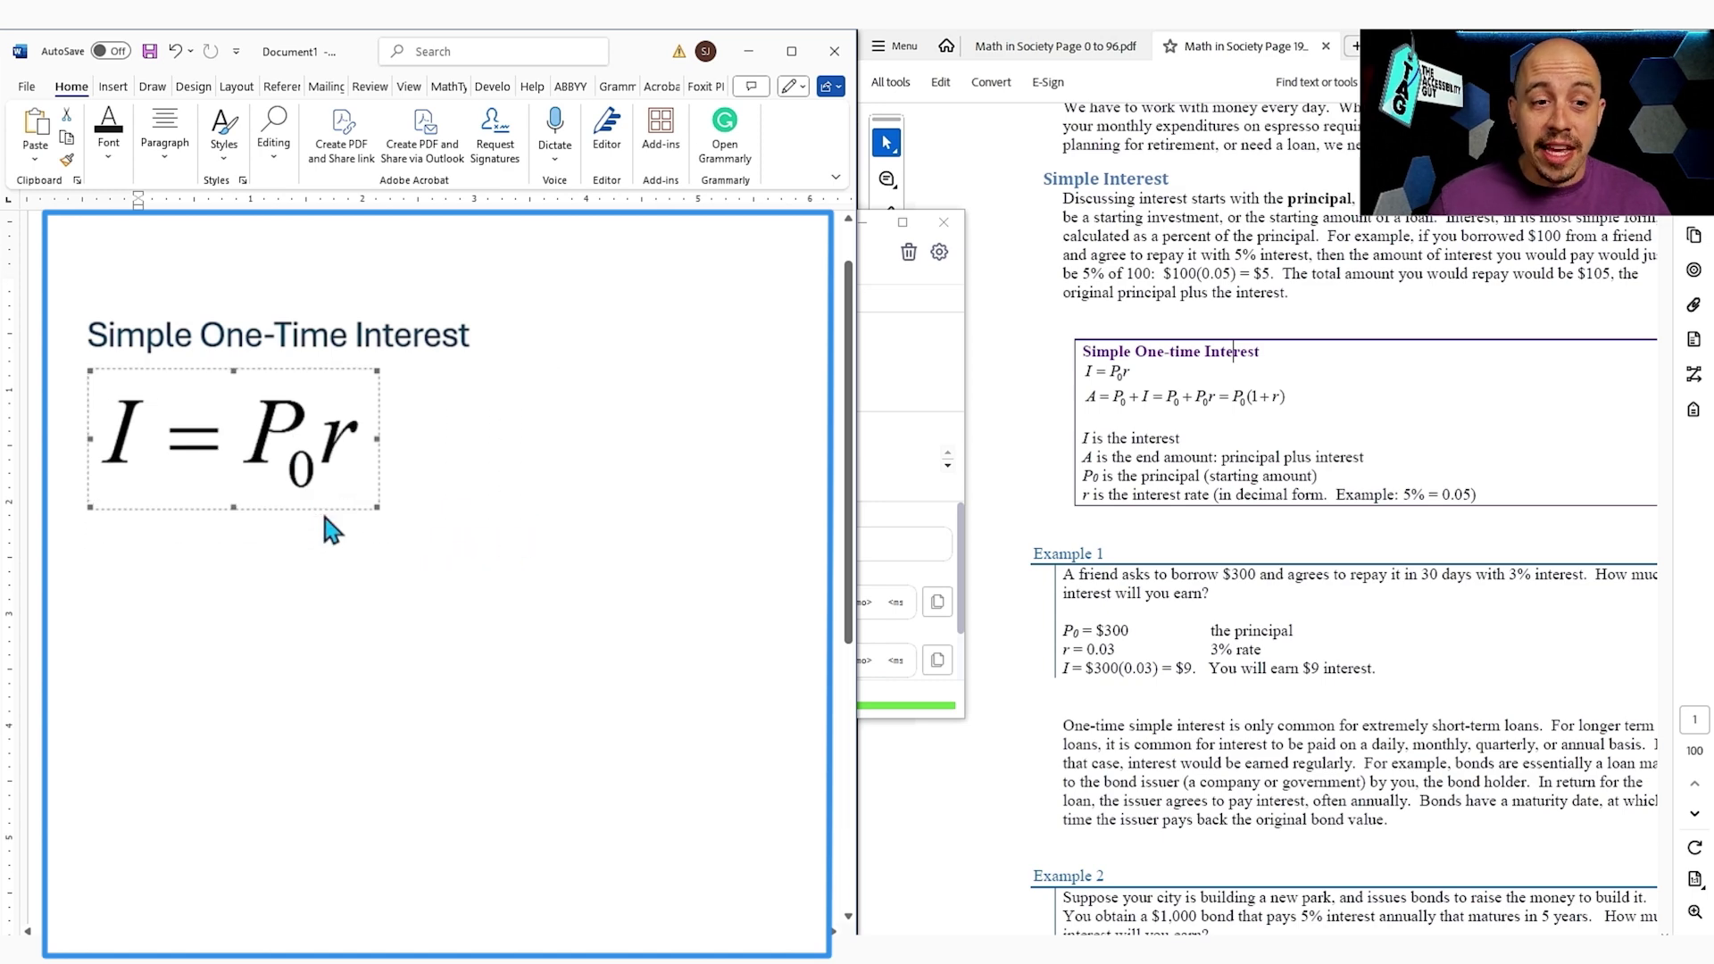
double_click(259, 426)
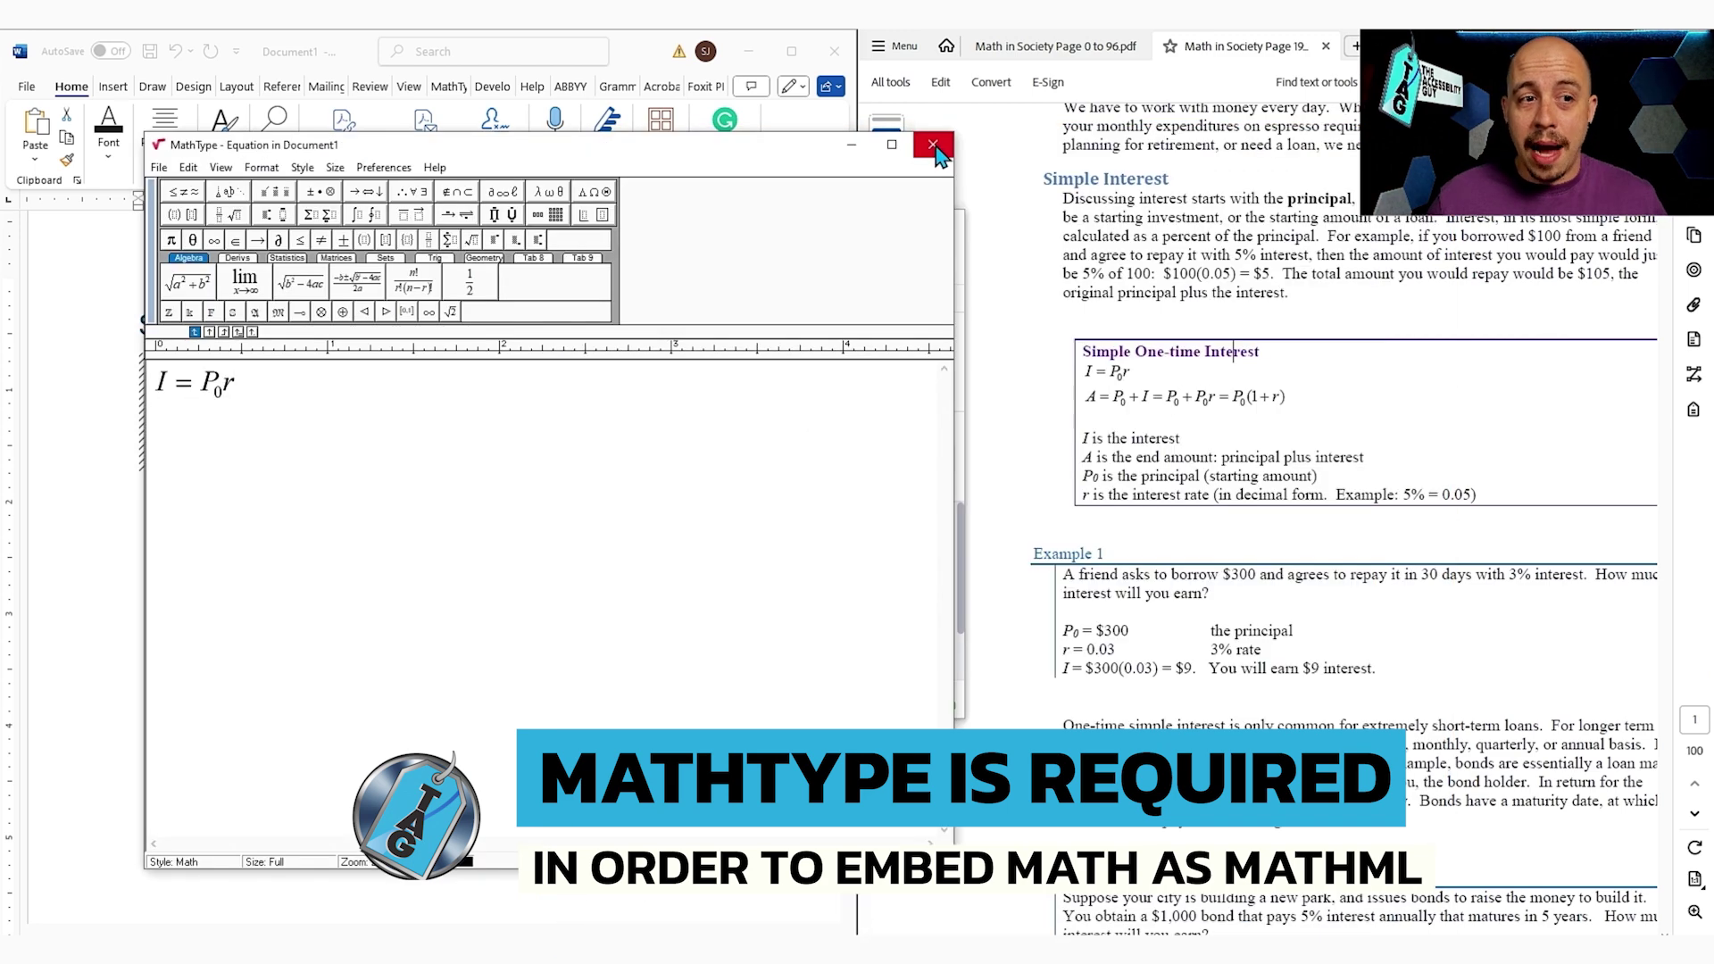
click(933, 145)
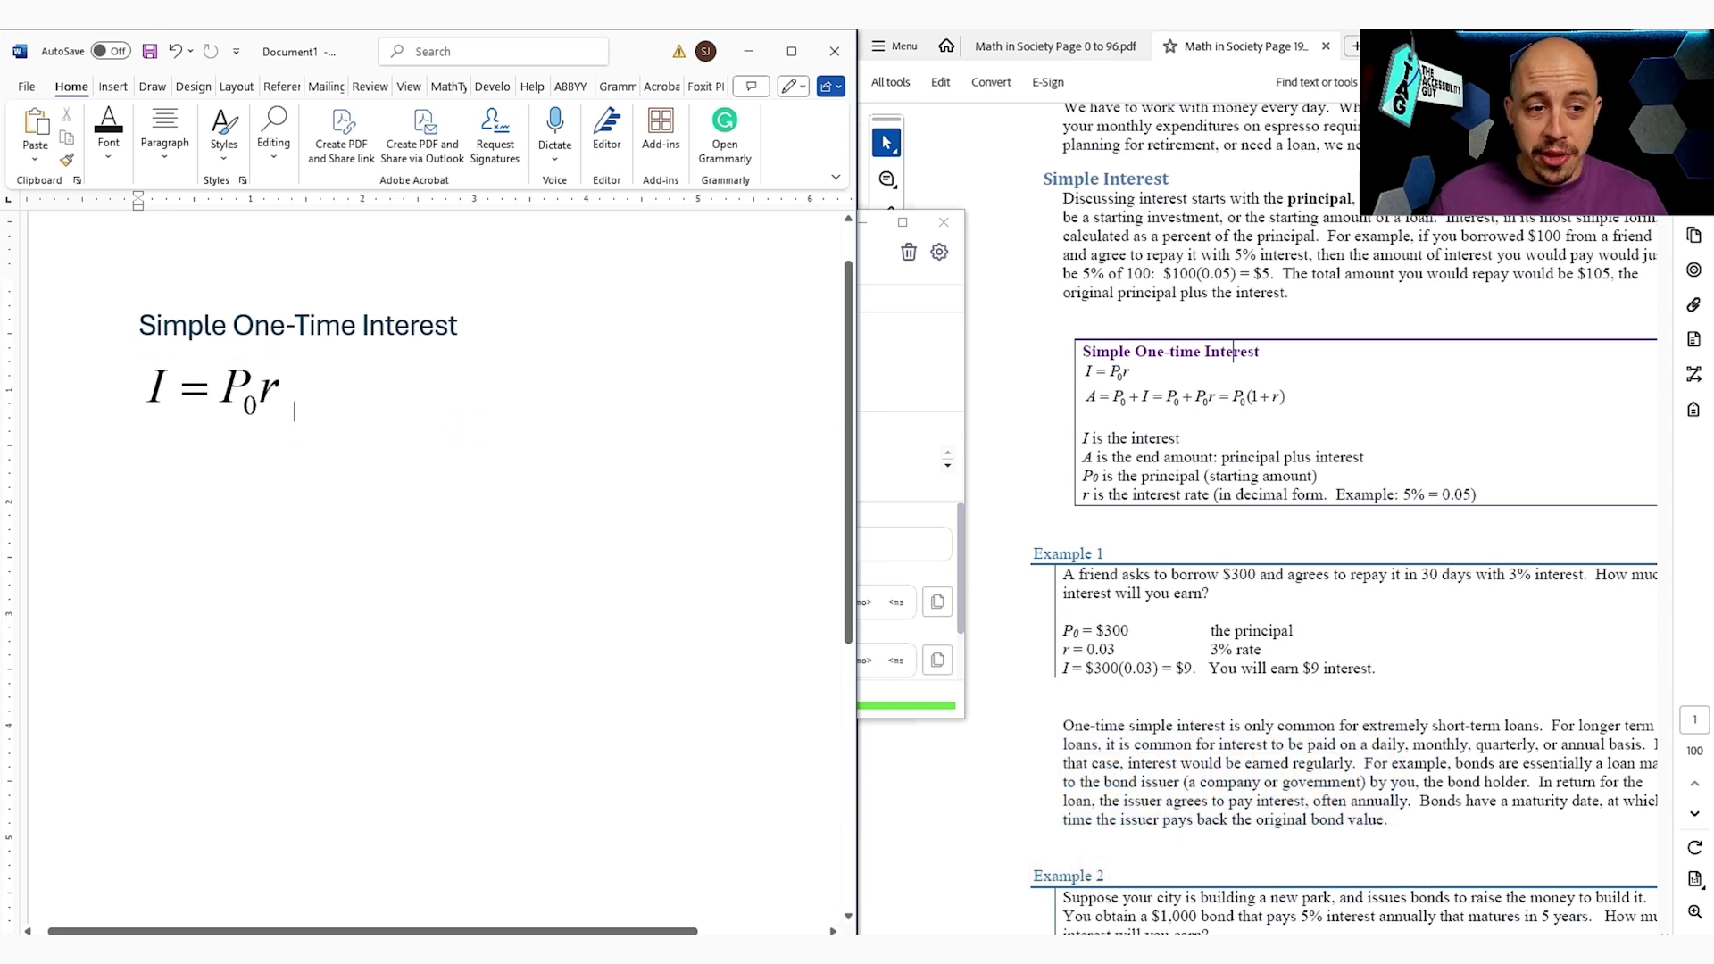
Snip the A = P0 + I = P0(1 + r) equation, paste it below I = P0r, and enlarge it to match
key(Return)
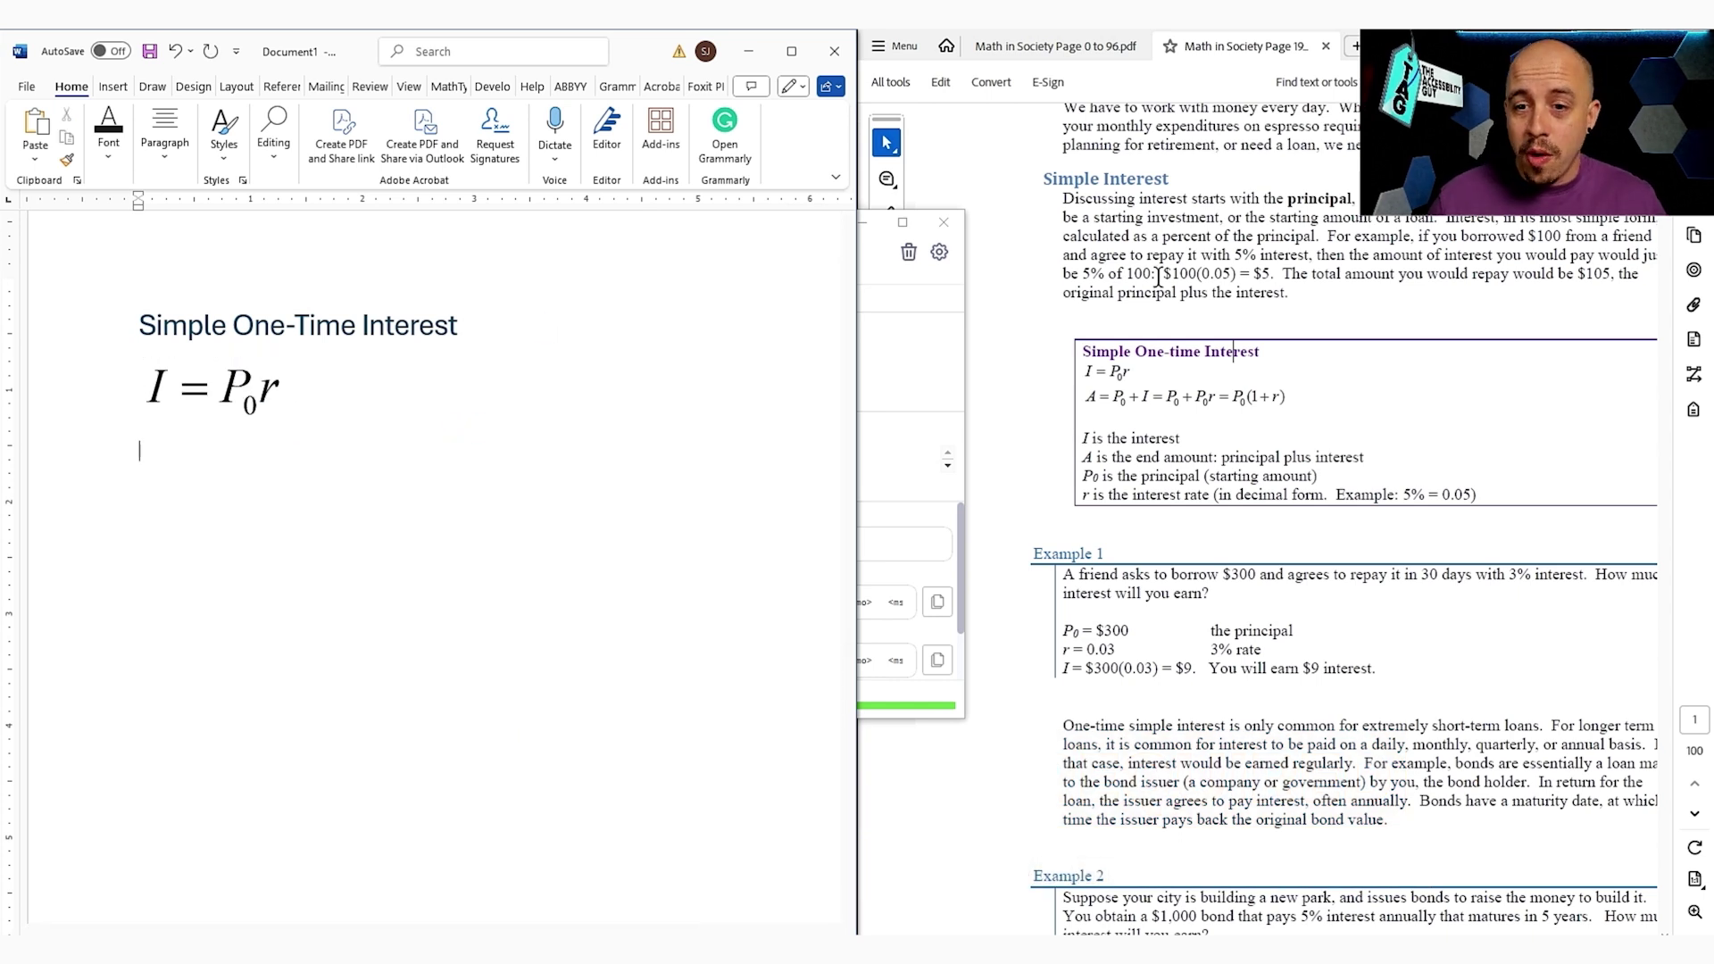
click(921, 348)
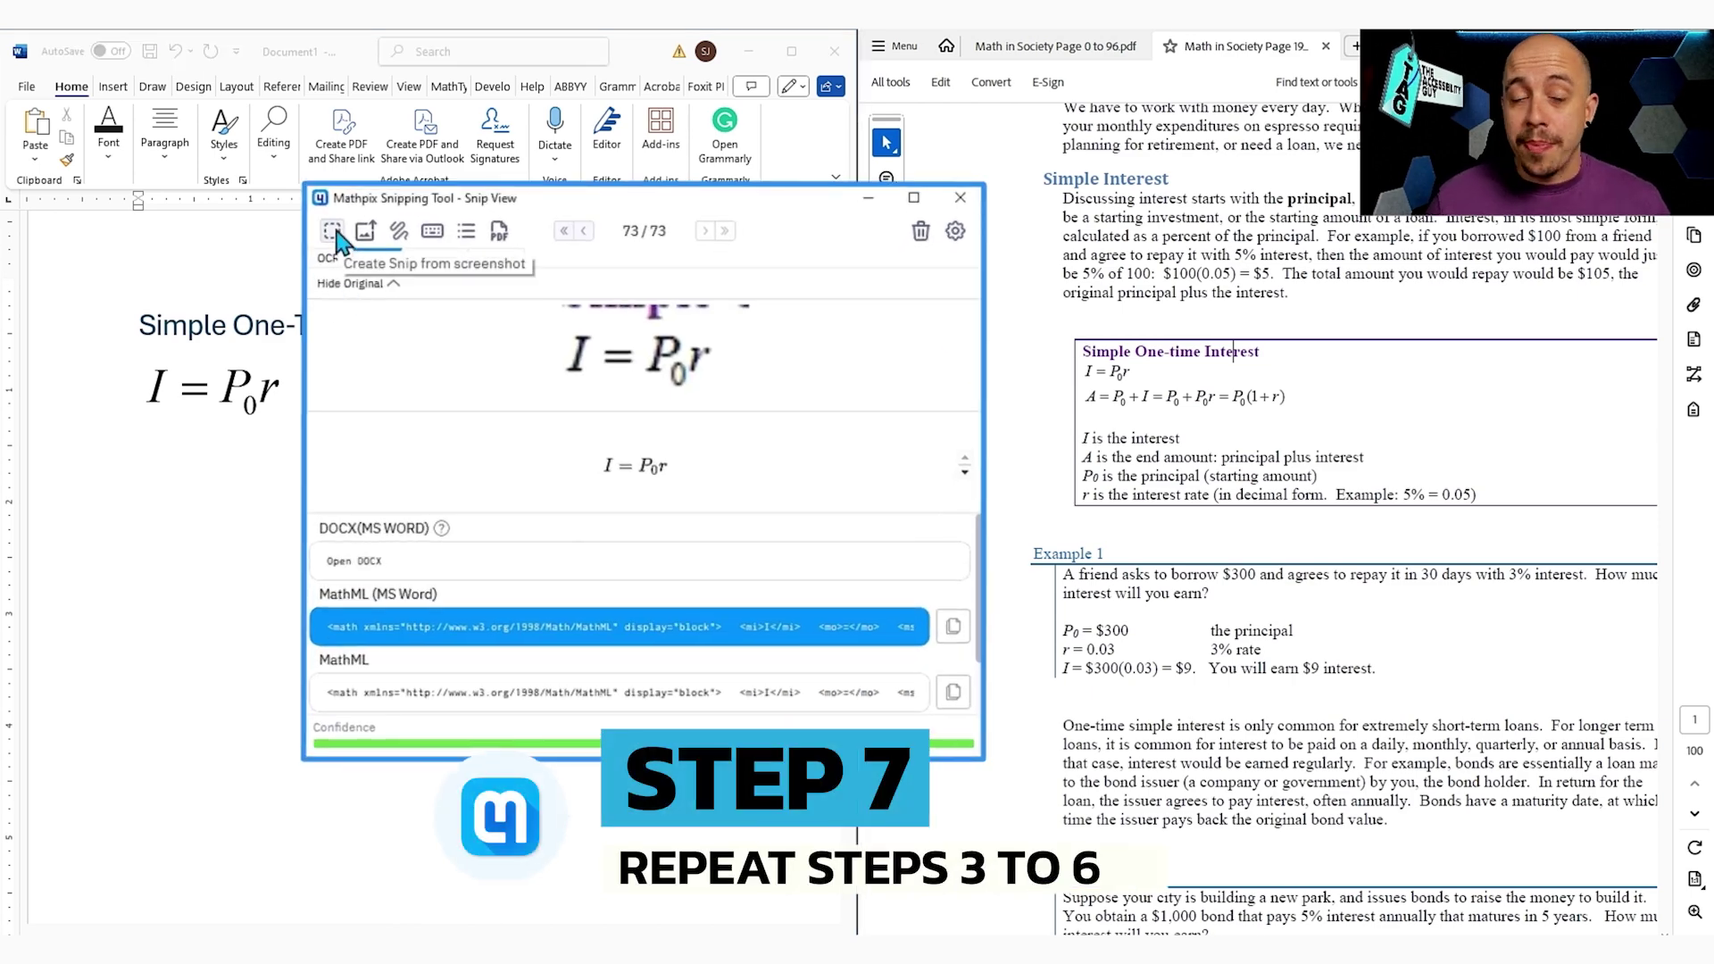
click(333, 232)
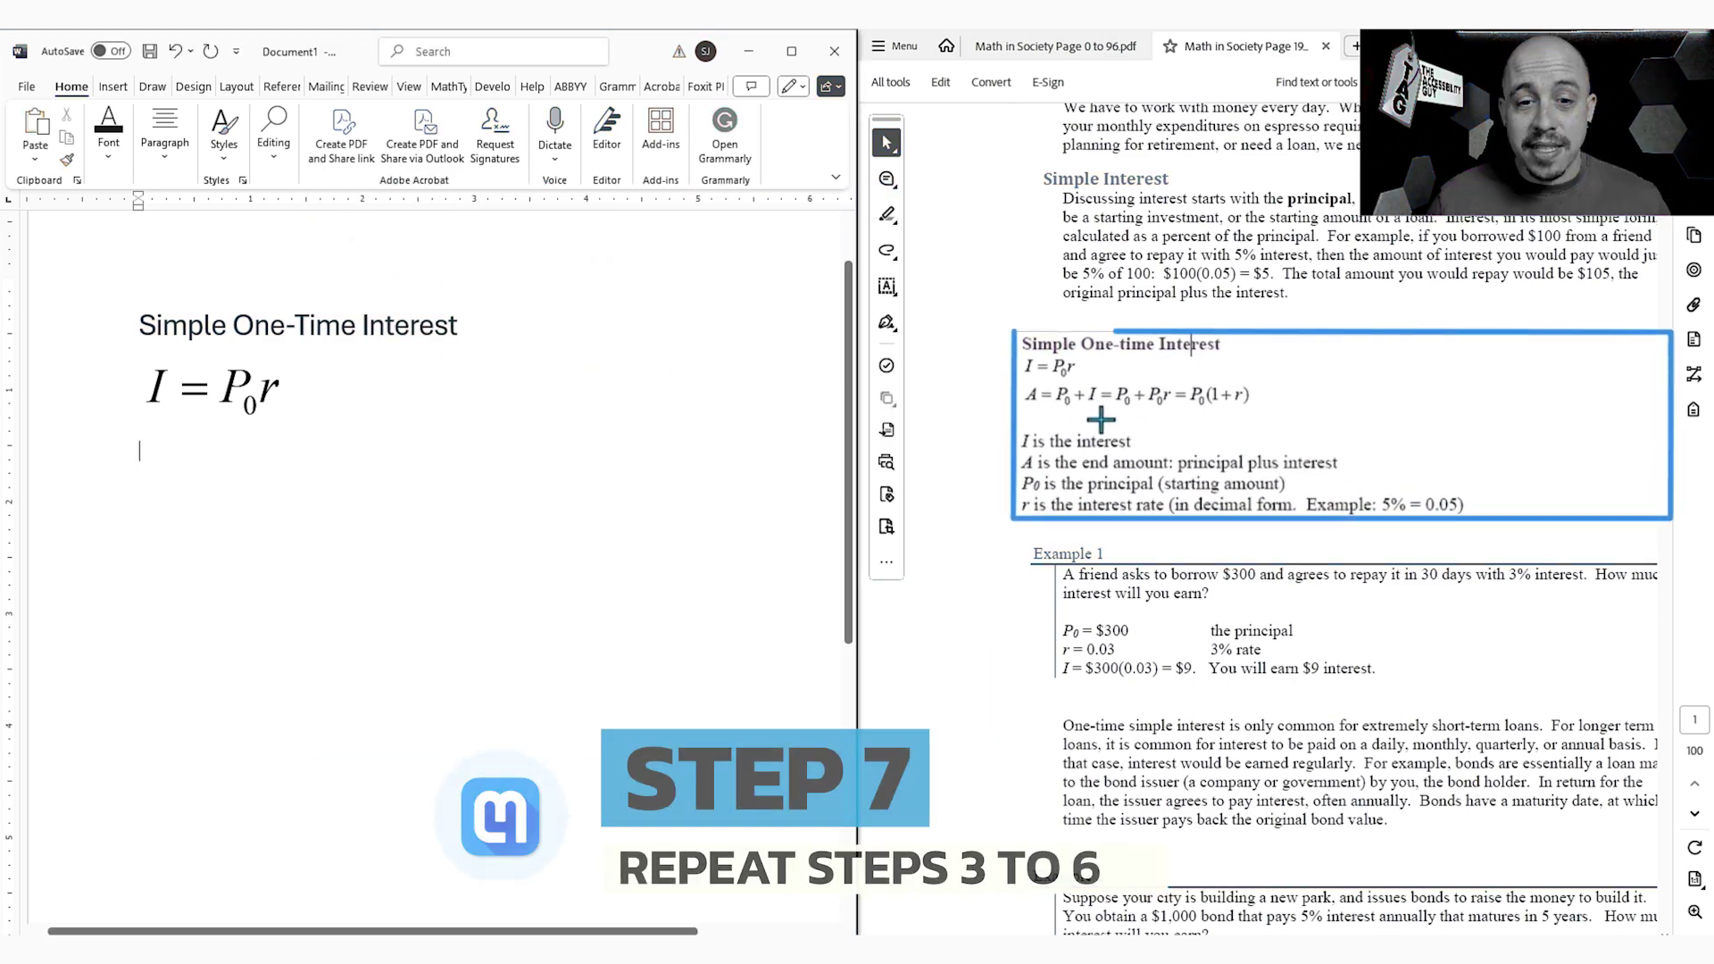
drag(1079, 406, 1275, 417)
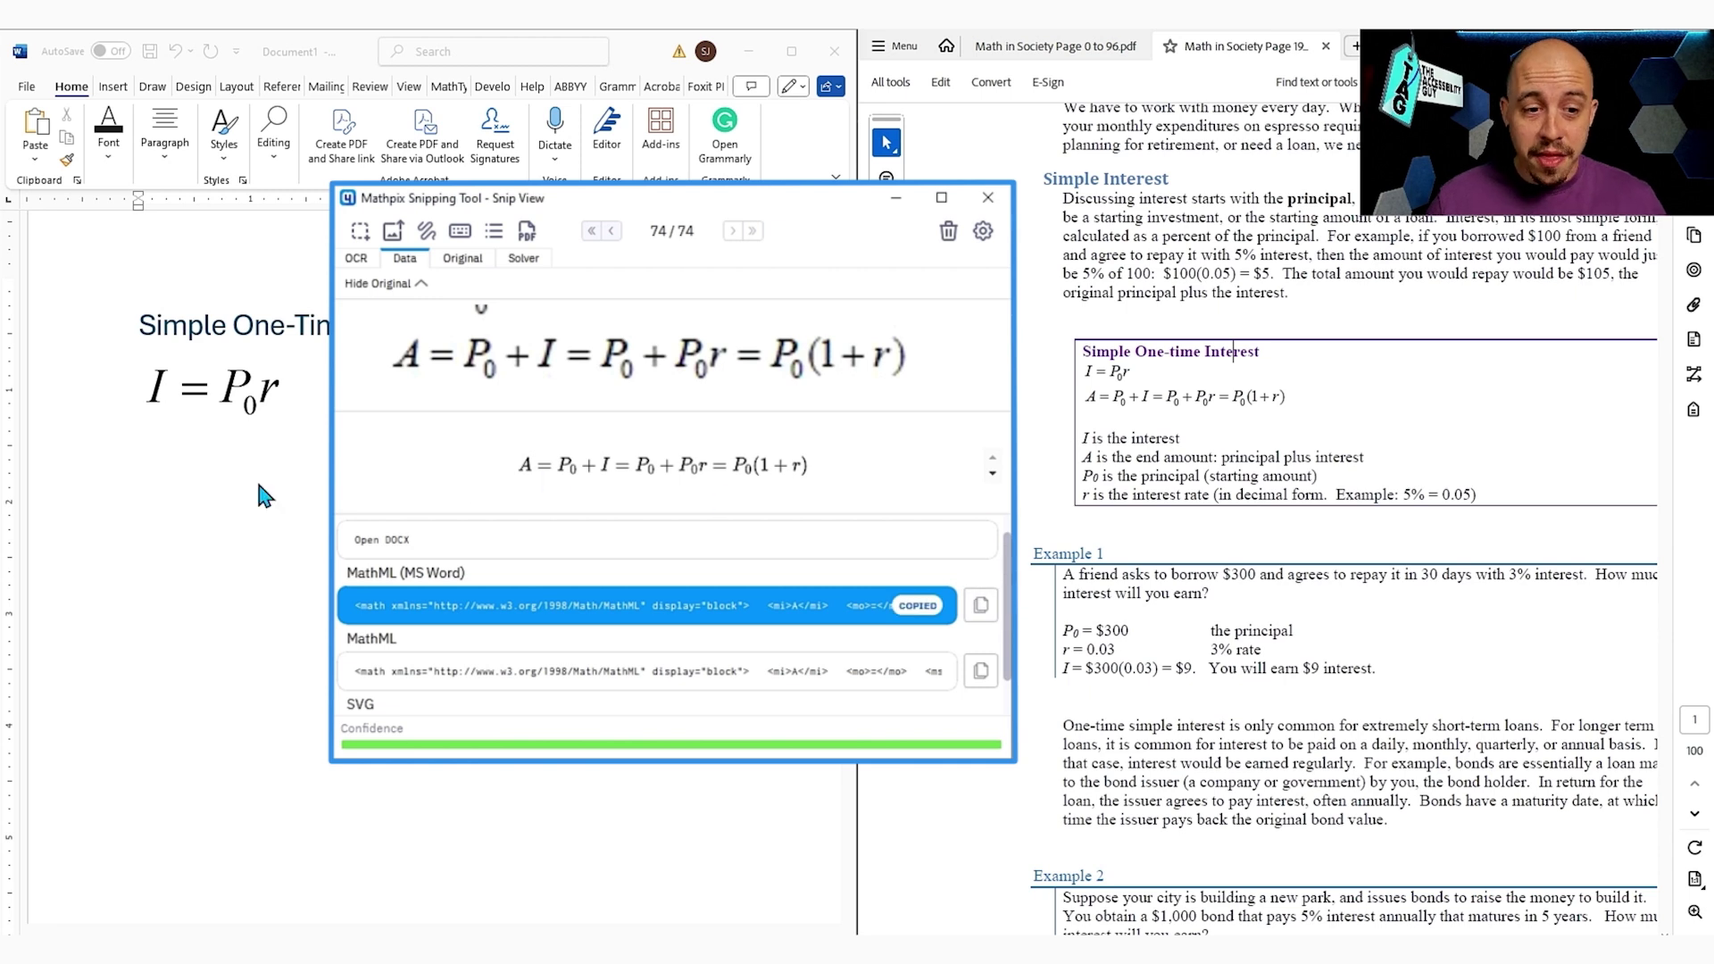
click(287, 468)
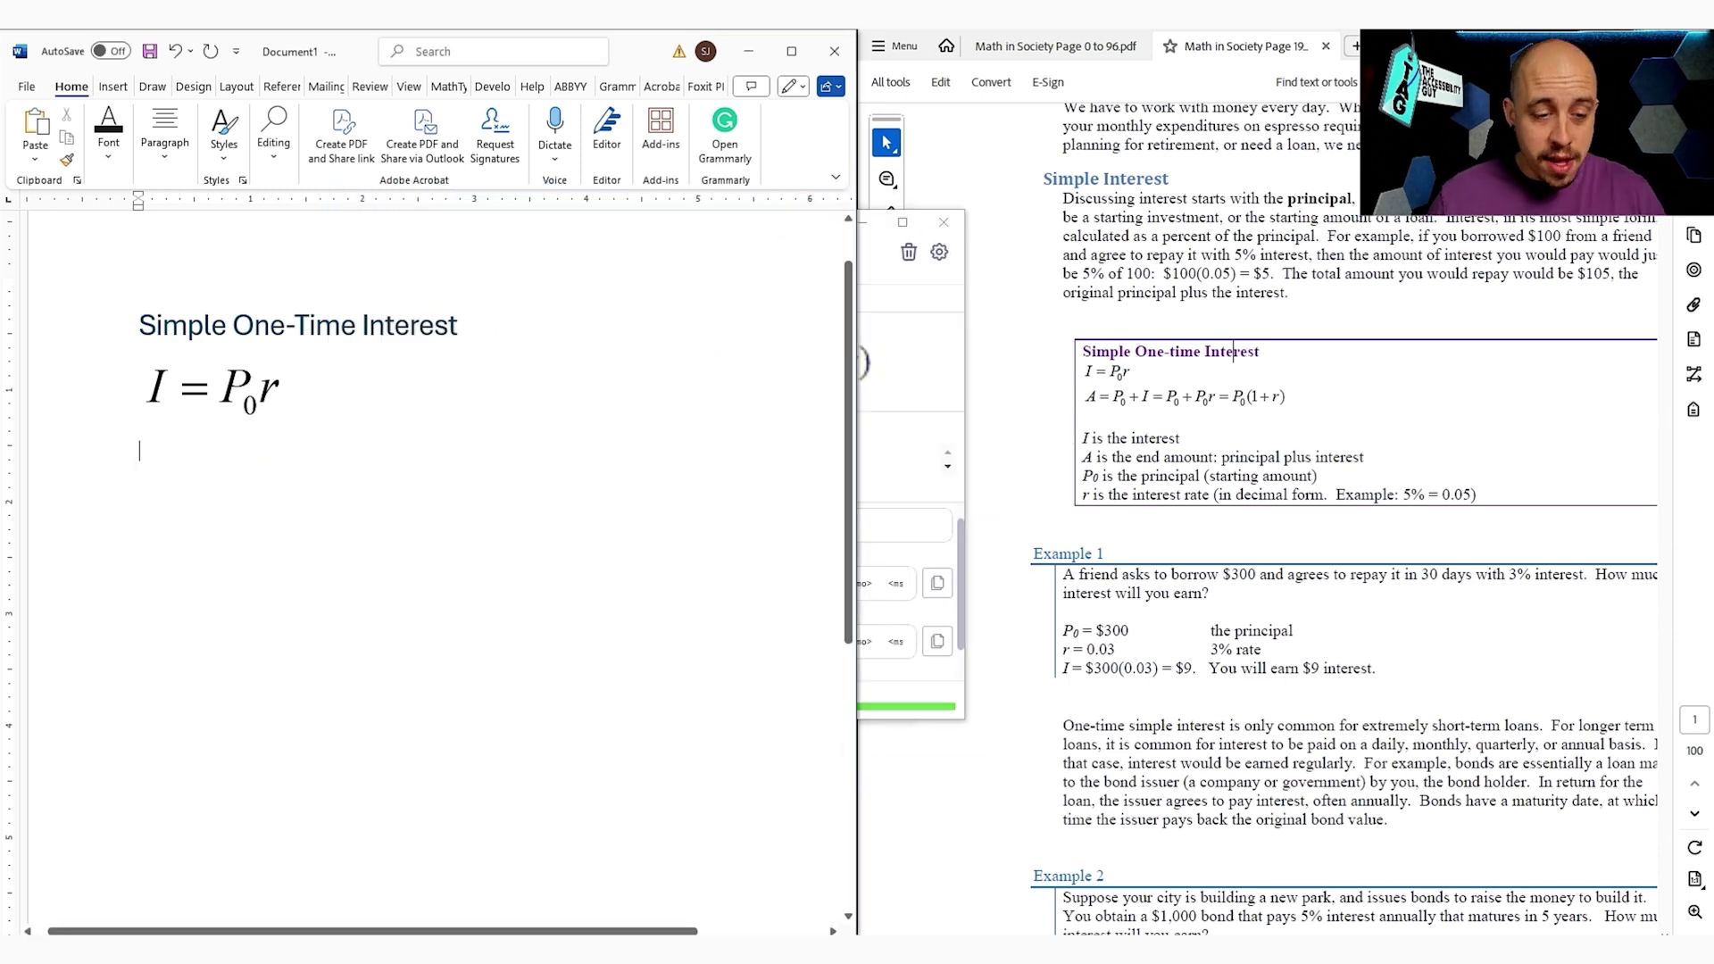
key(ctrl+v)
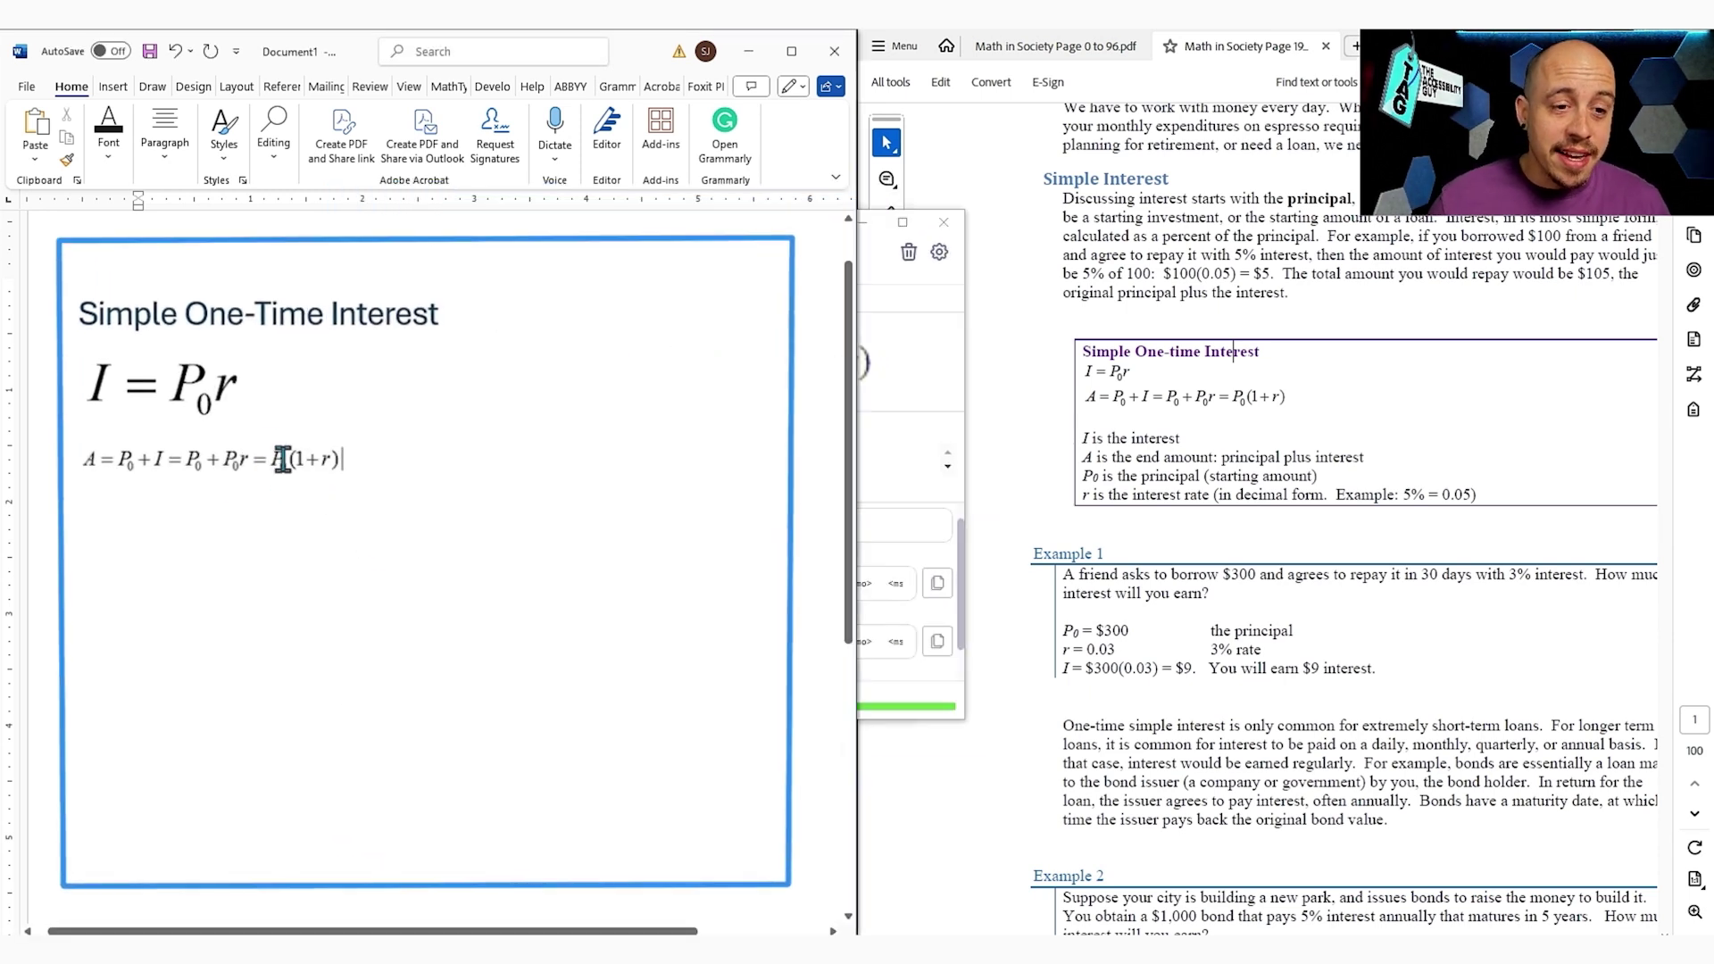
drag(337, 474, 398, 515)
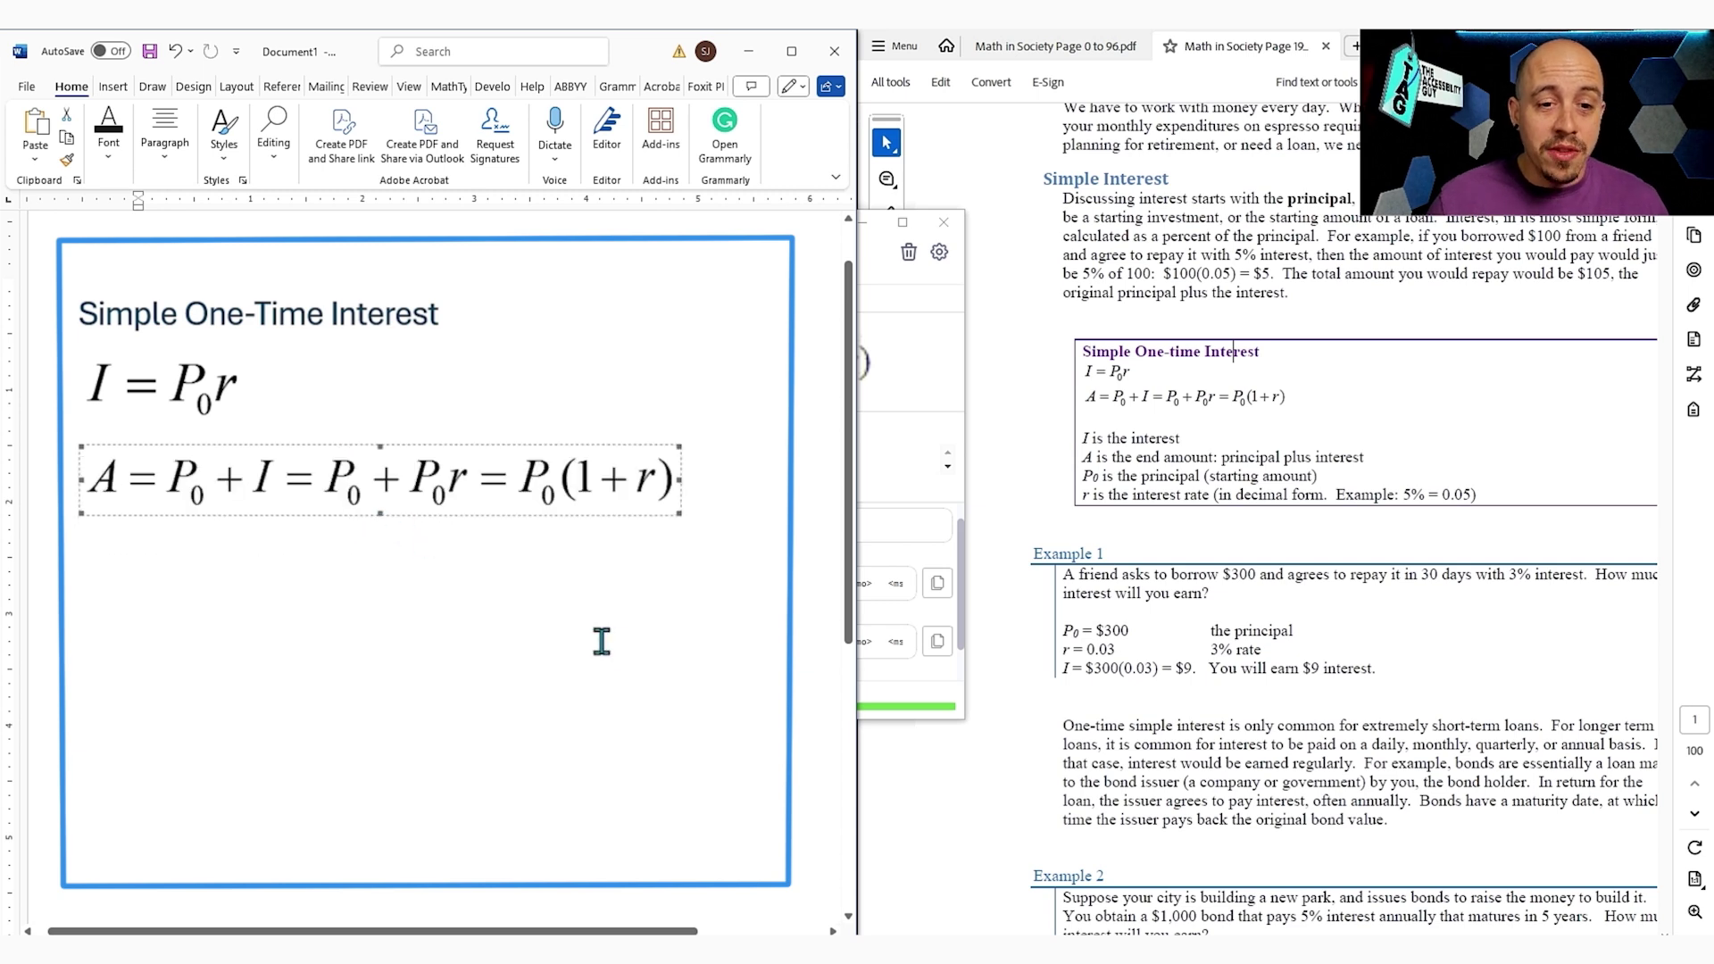
key(Right)
key(Return)
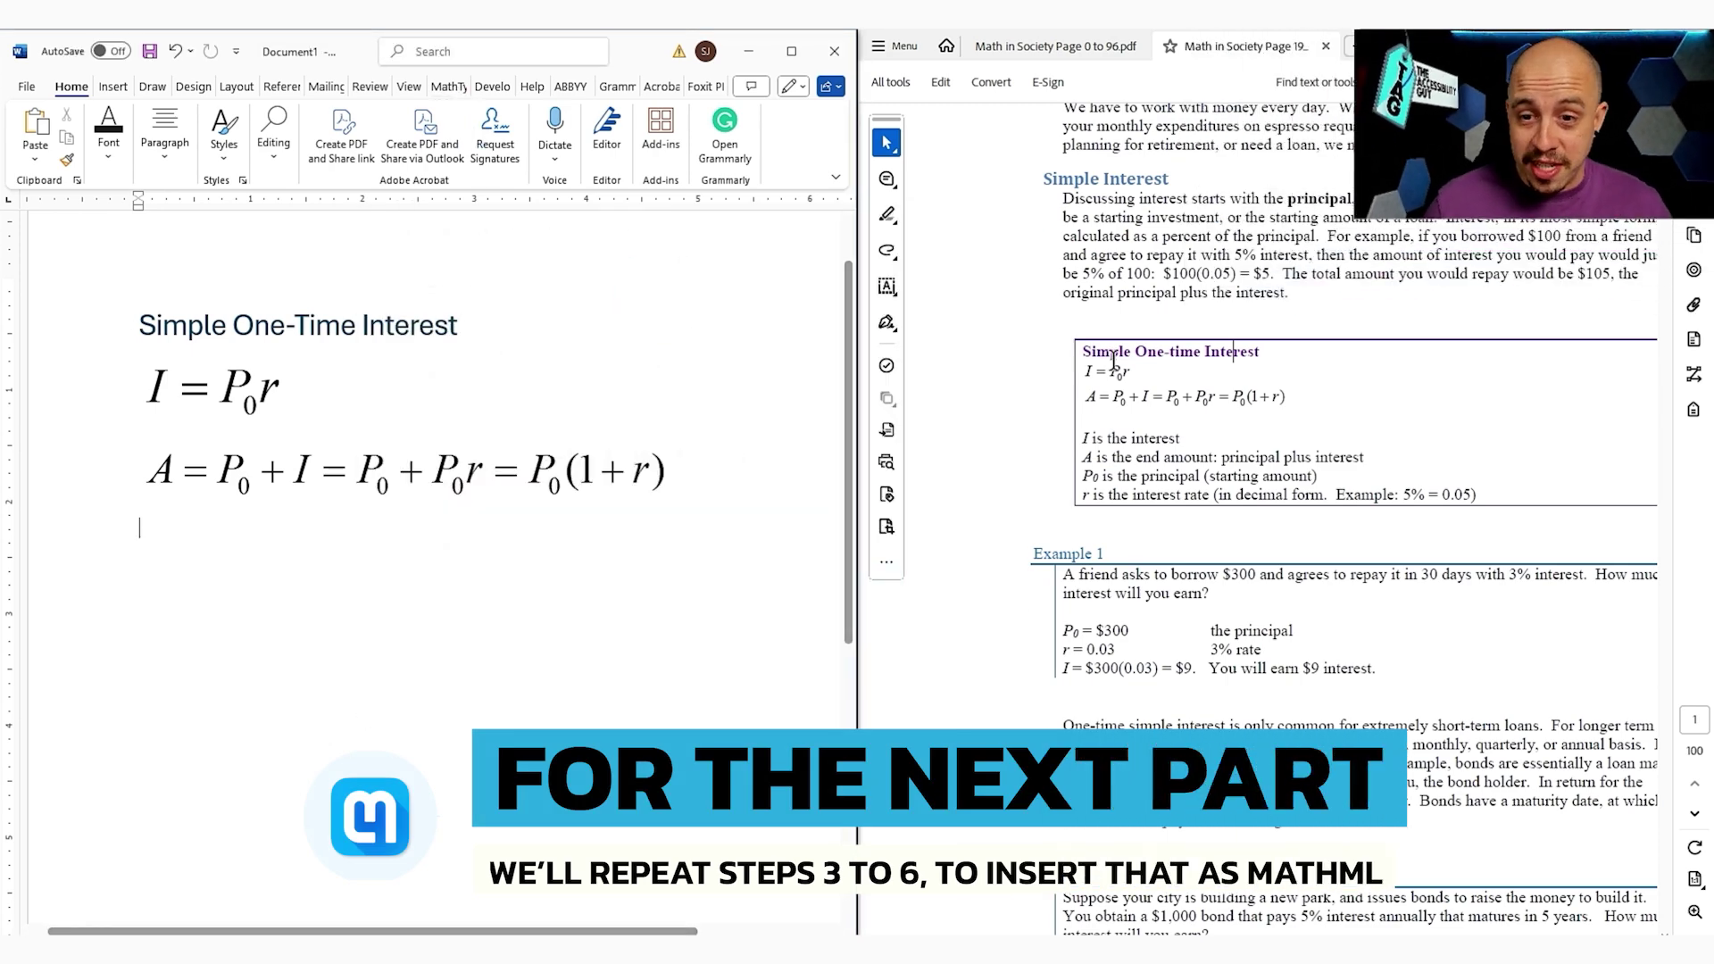
Snip the variable I with Mathpix and paste it to form the line 'I is the interest'
key(super+shift+s)
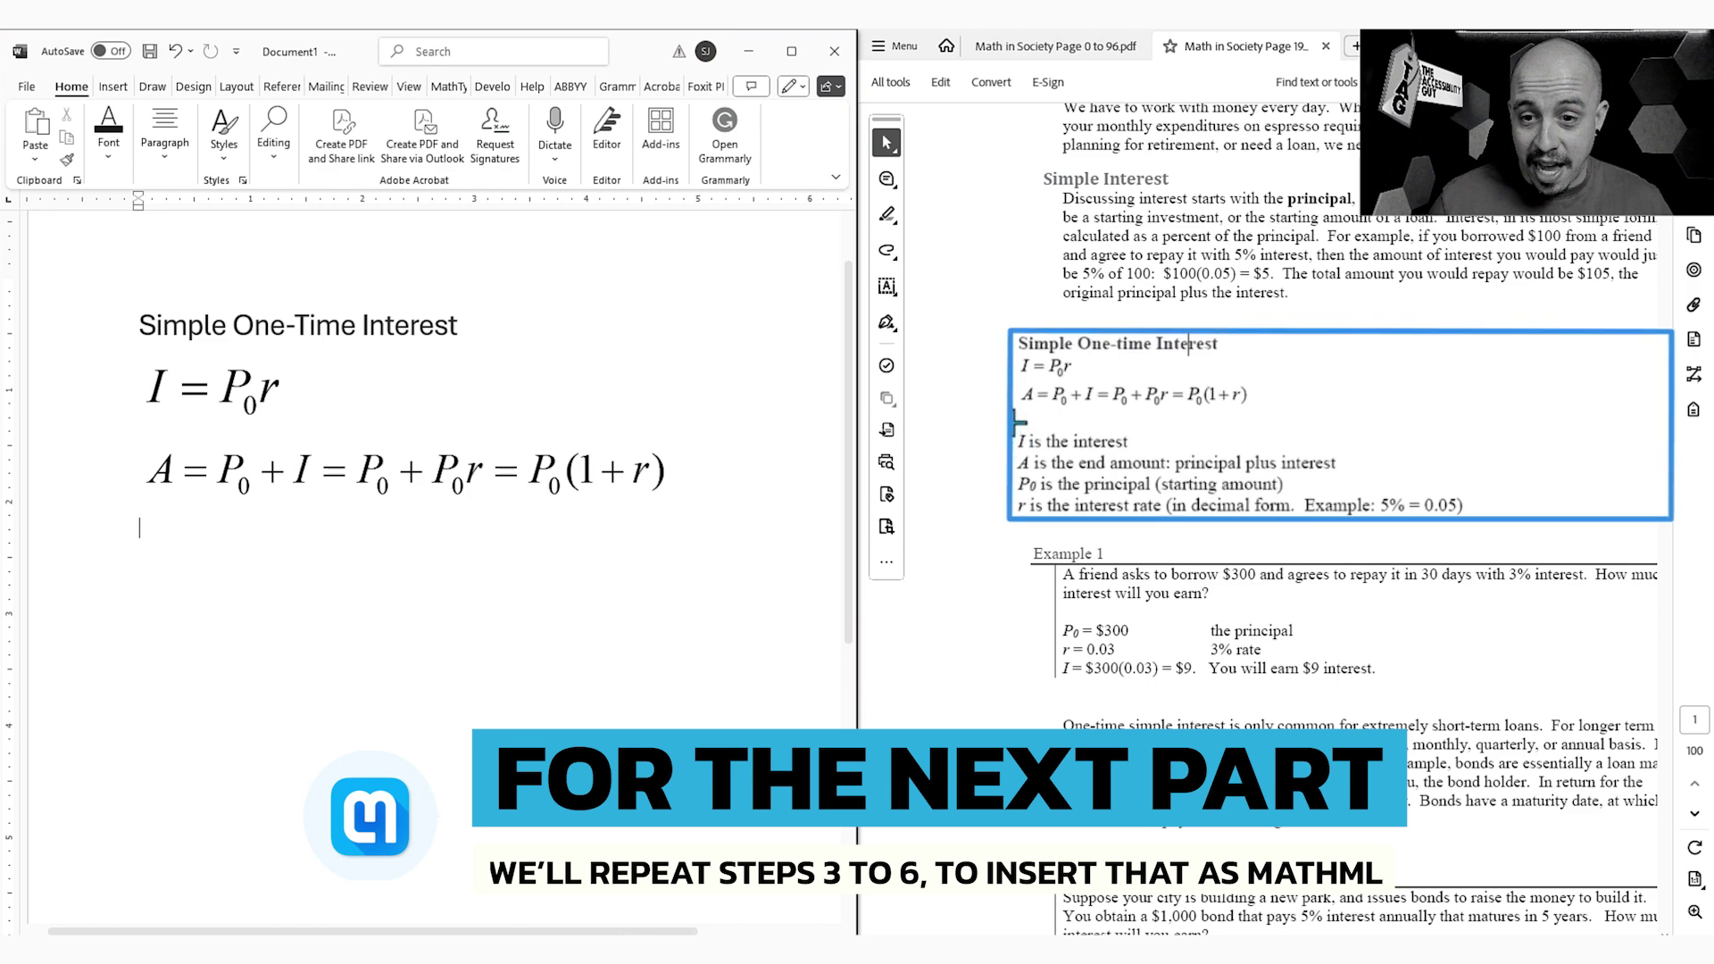
drag(1031, 449, 1035, 453)
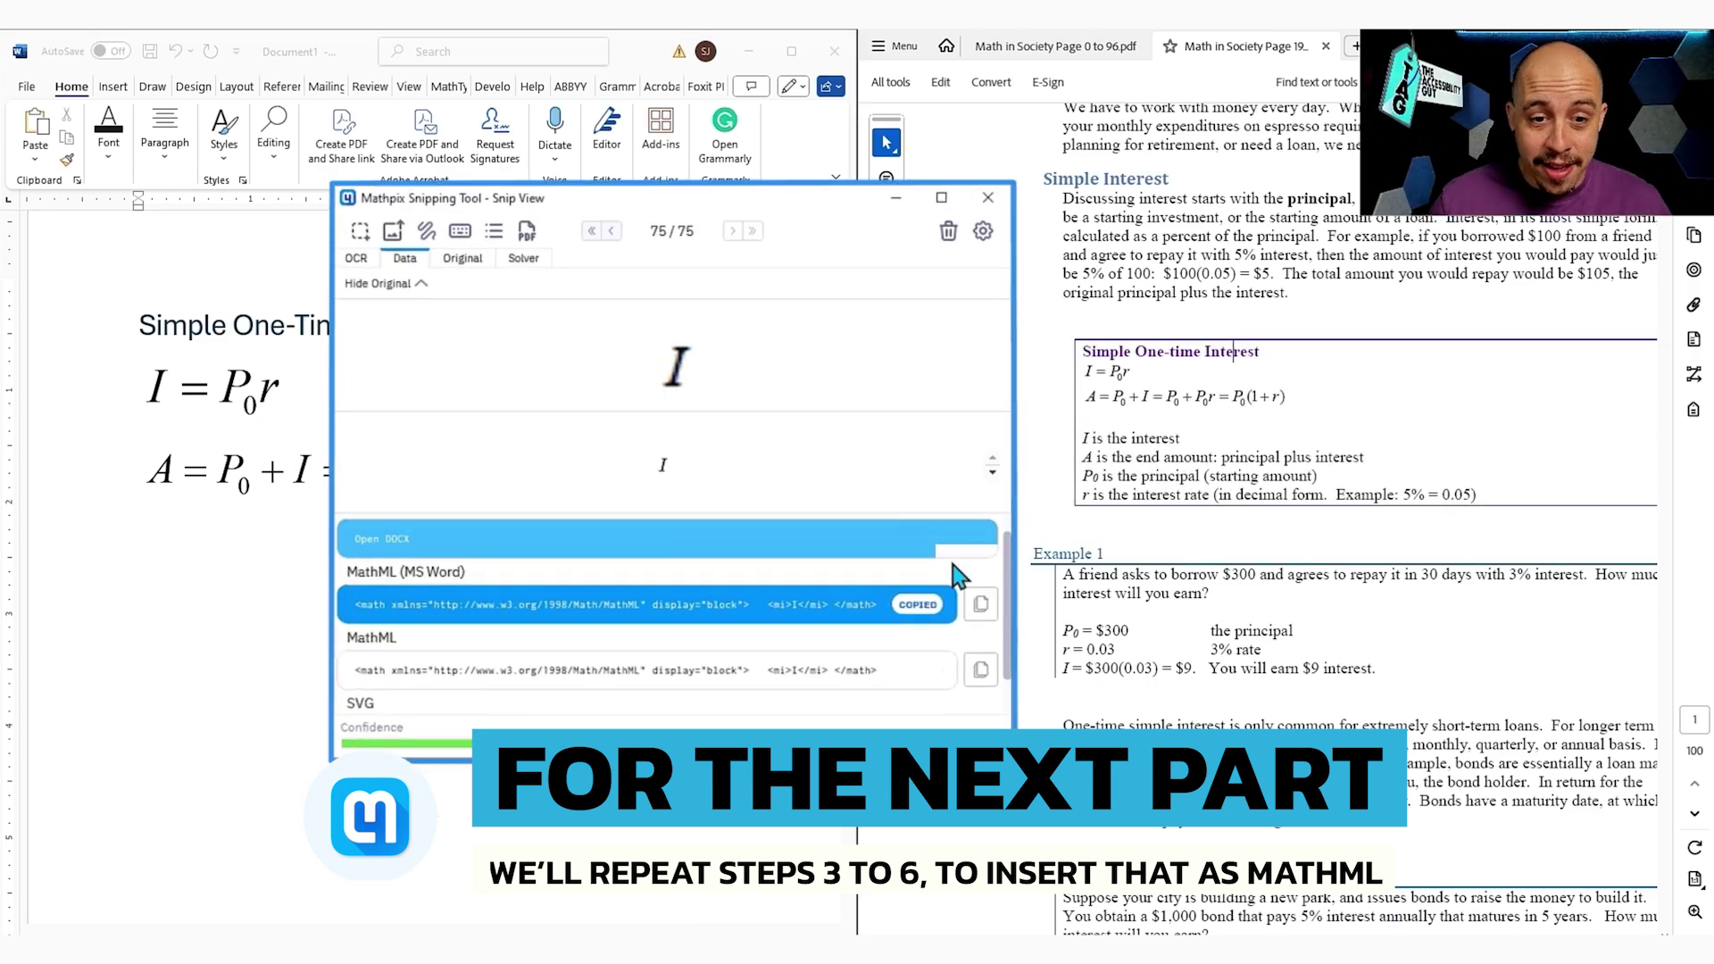
click(298, 604)
text(I)
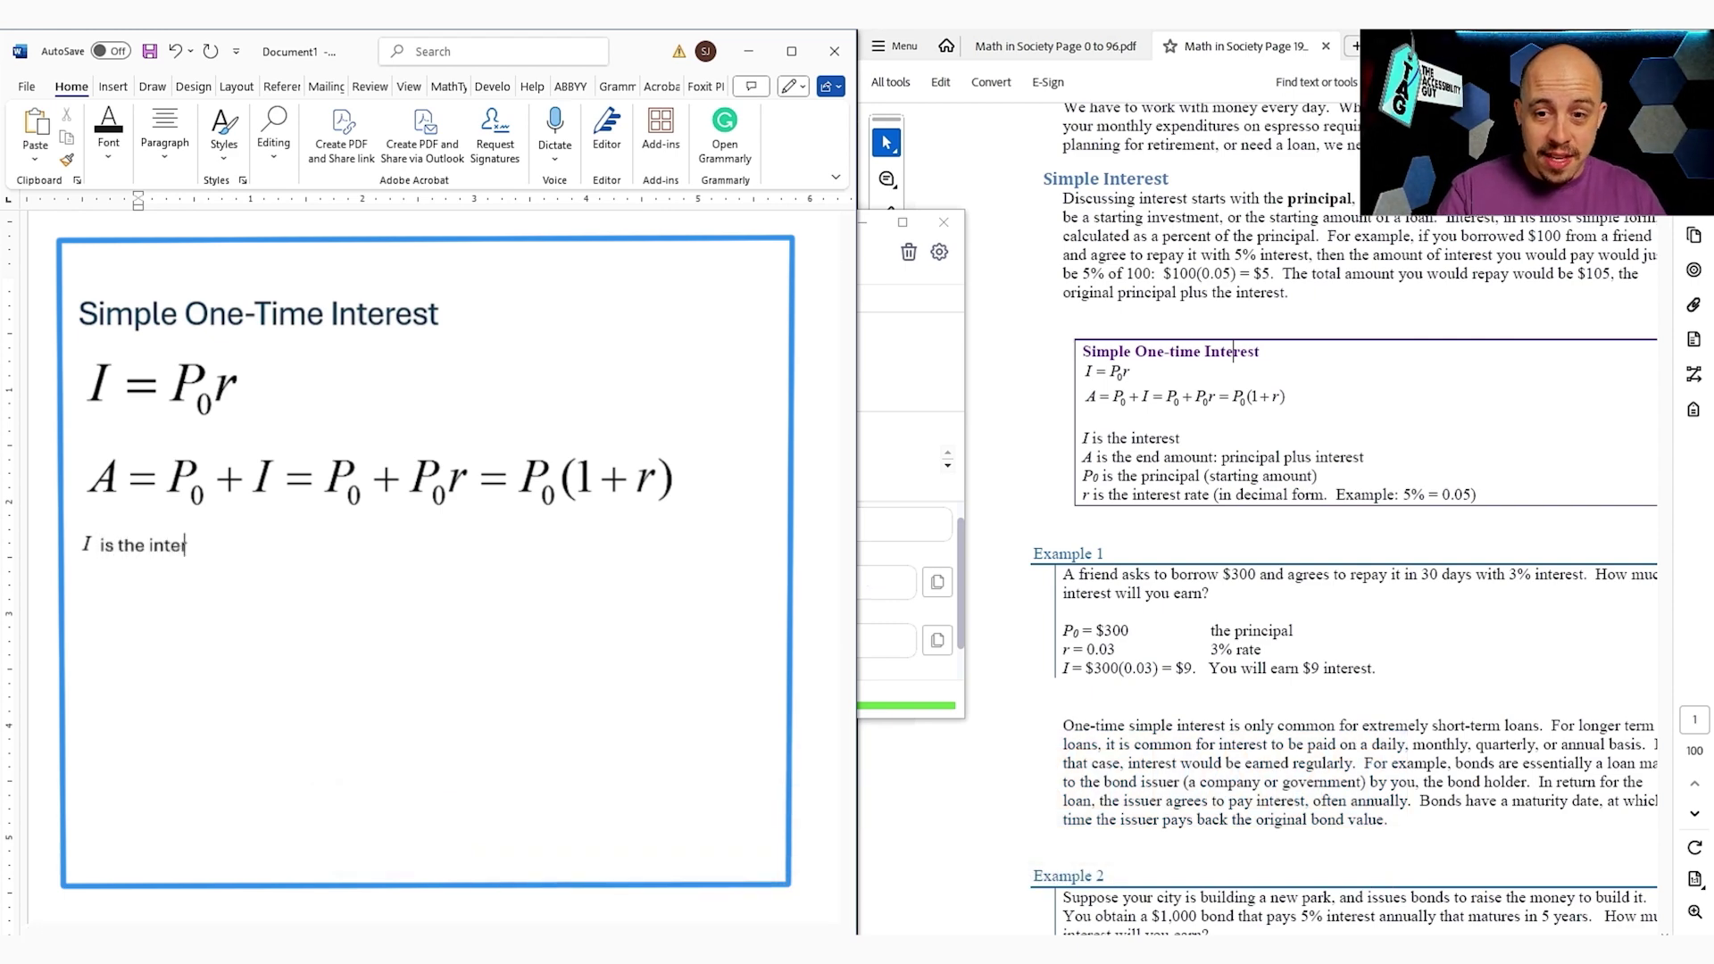
key(Return)
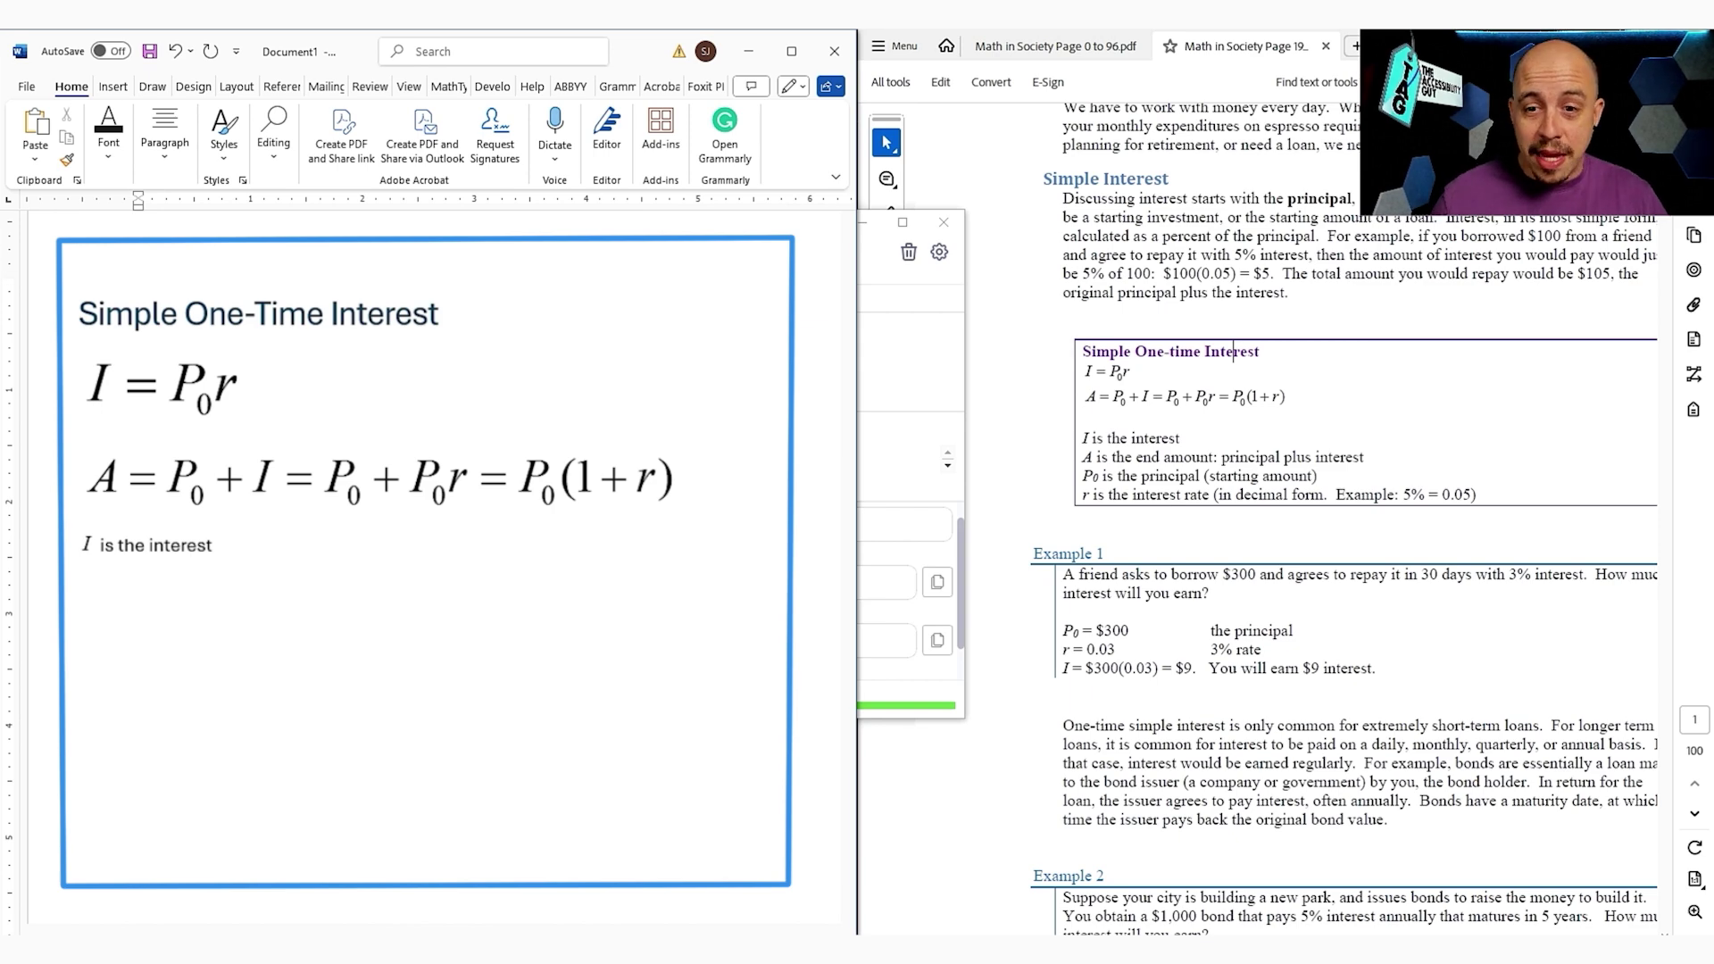
Snip the variable A and add the line 'A is the end amount: principle plus interest'
click(964, 512)
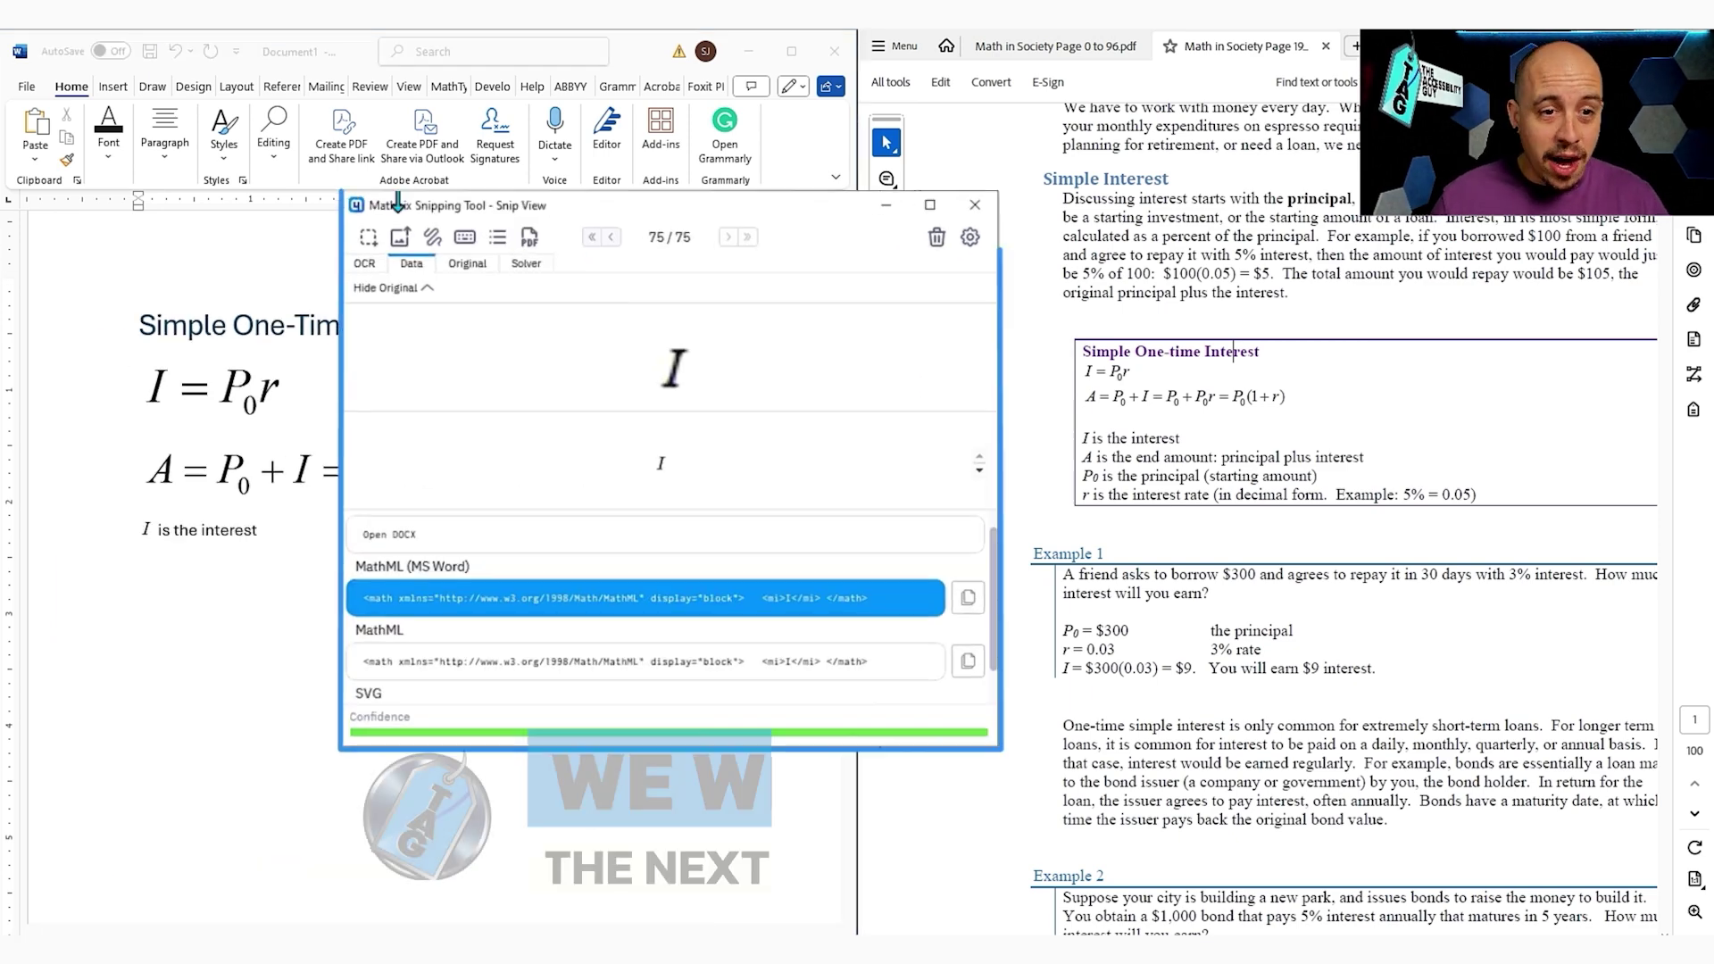
click(360, 231)
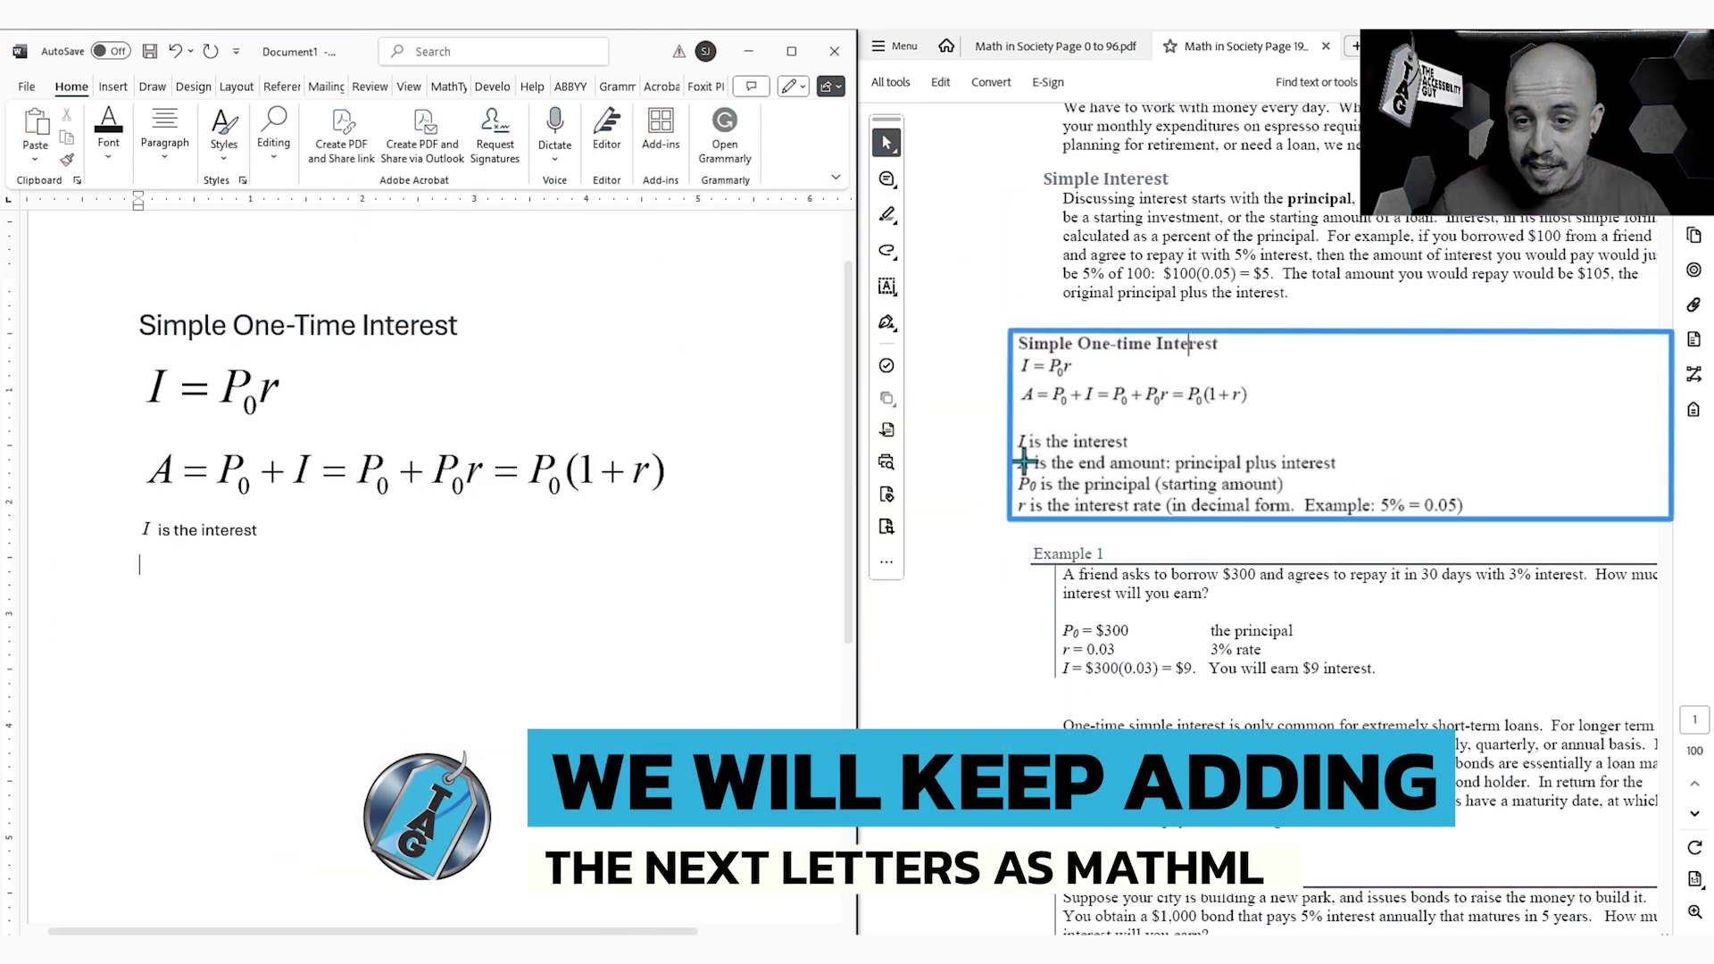
drag(1031, 466, 1037, 473)
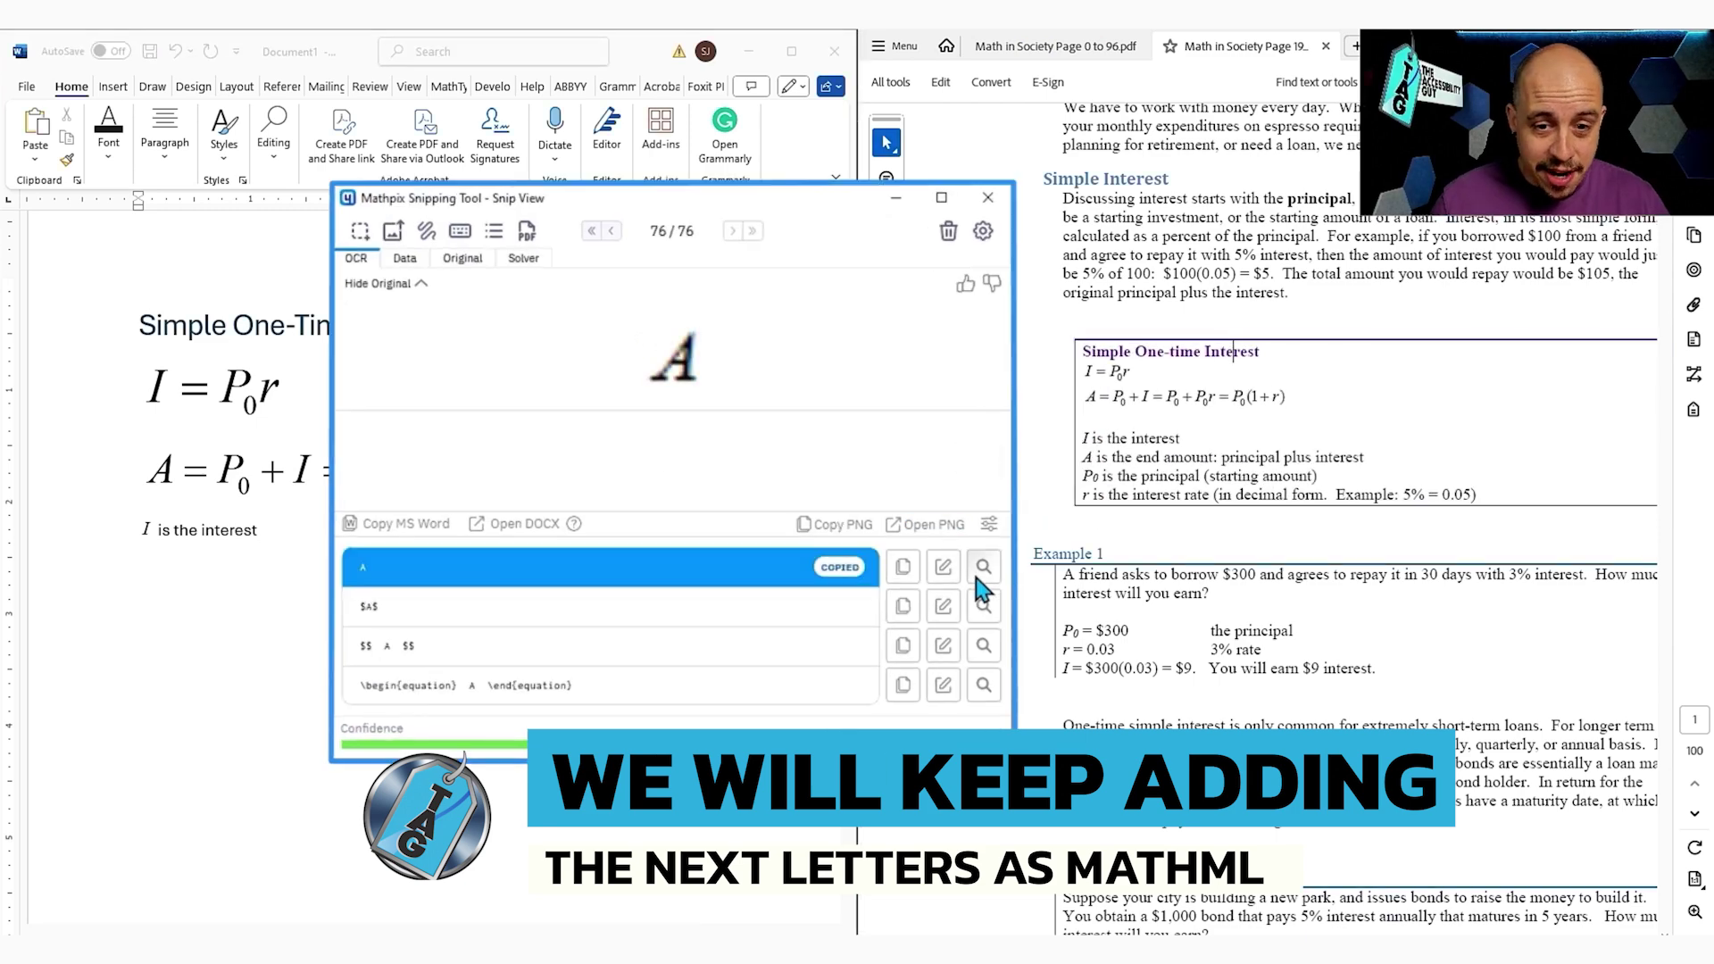
text(A)
text(is the end amount: principle plus interest)
key(Return)
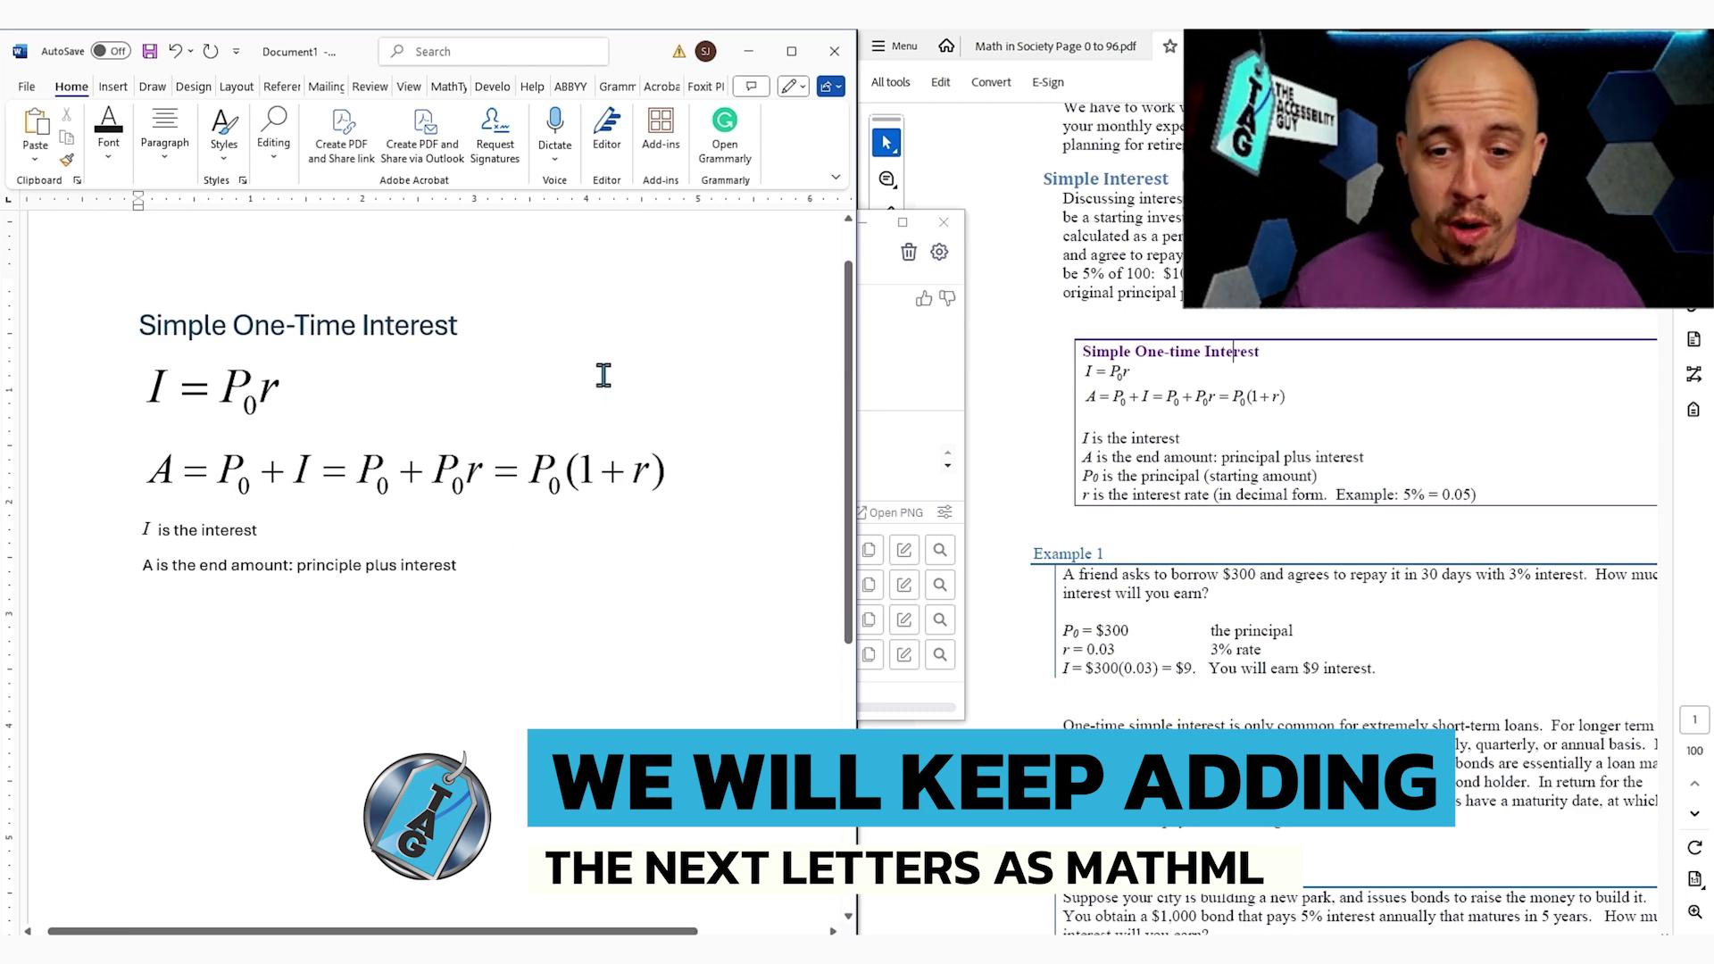
Move the Mathpix window aside and bring the Word document back to the front
click(894, 337)
drag(789, 221, 940, 205)
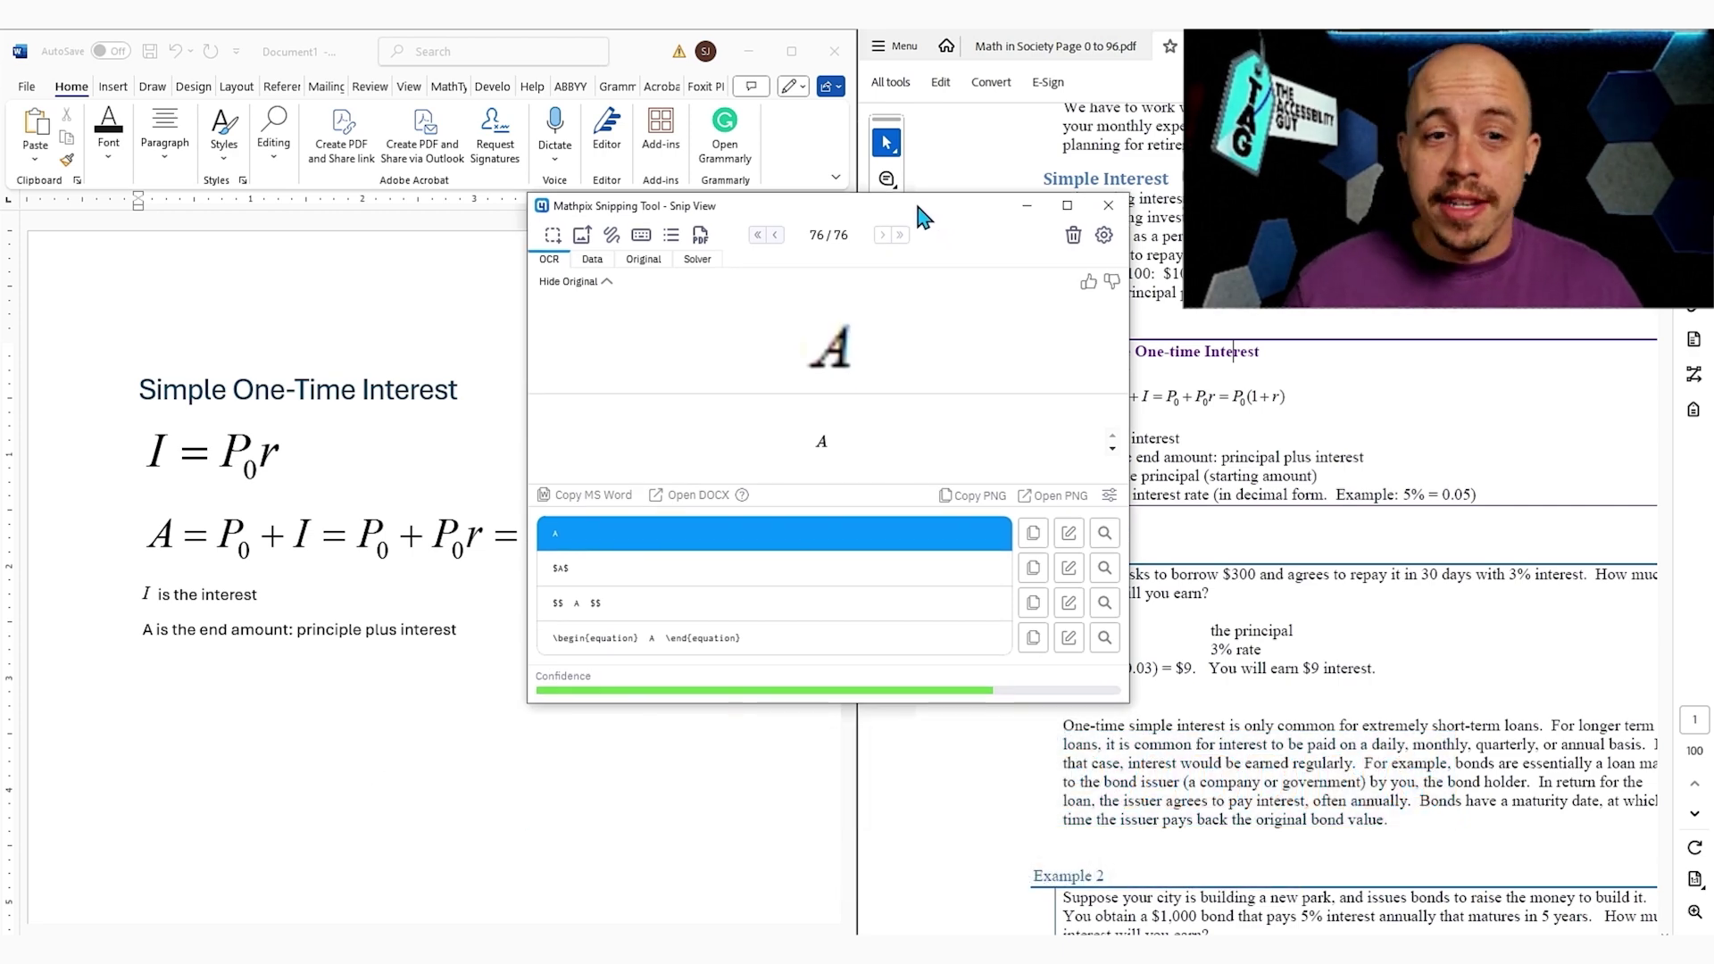
drag(833, 208, 773, 195)
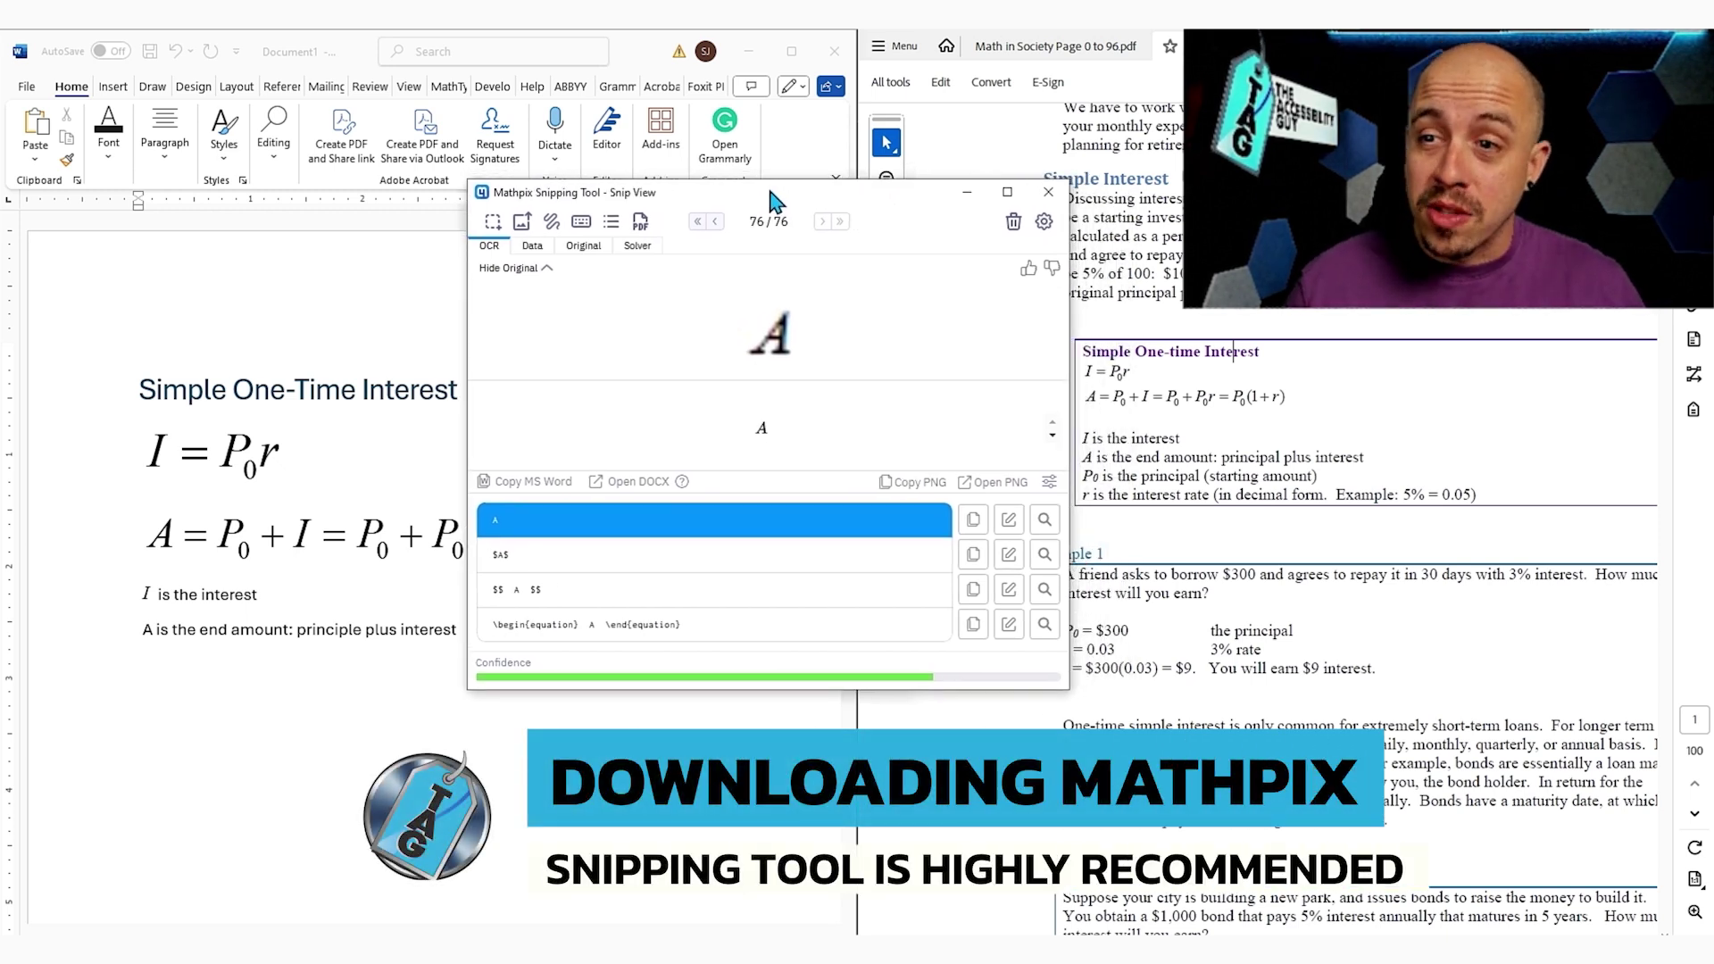
drag(769, 201, 705, 148)
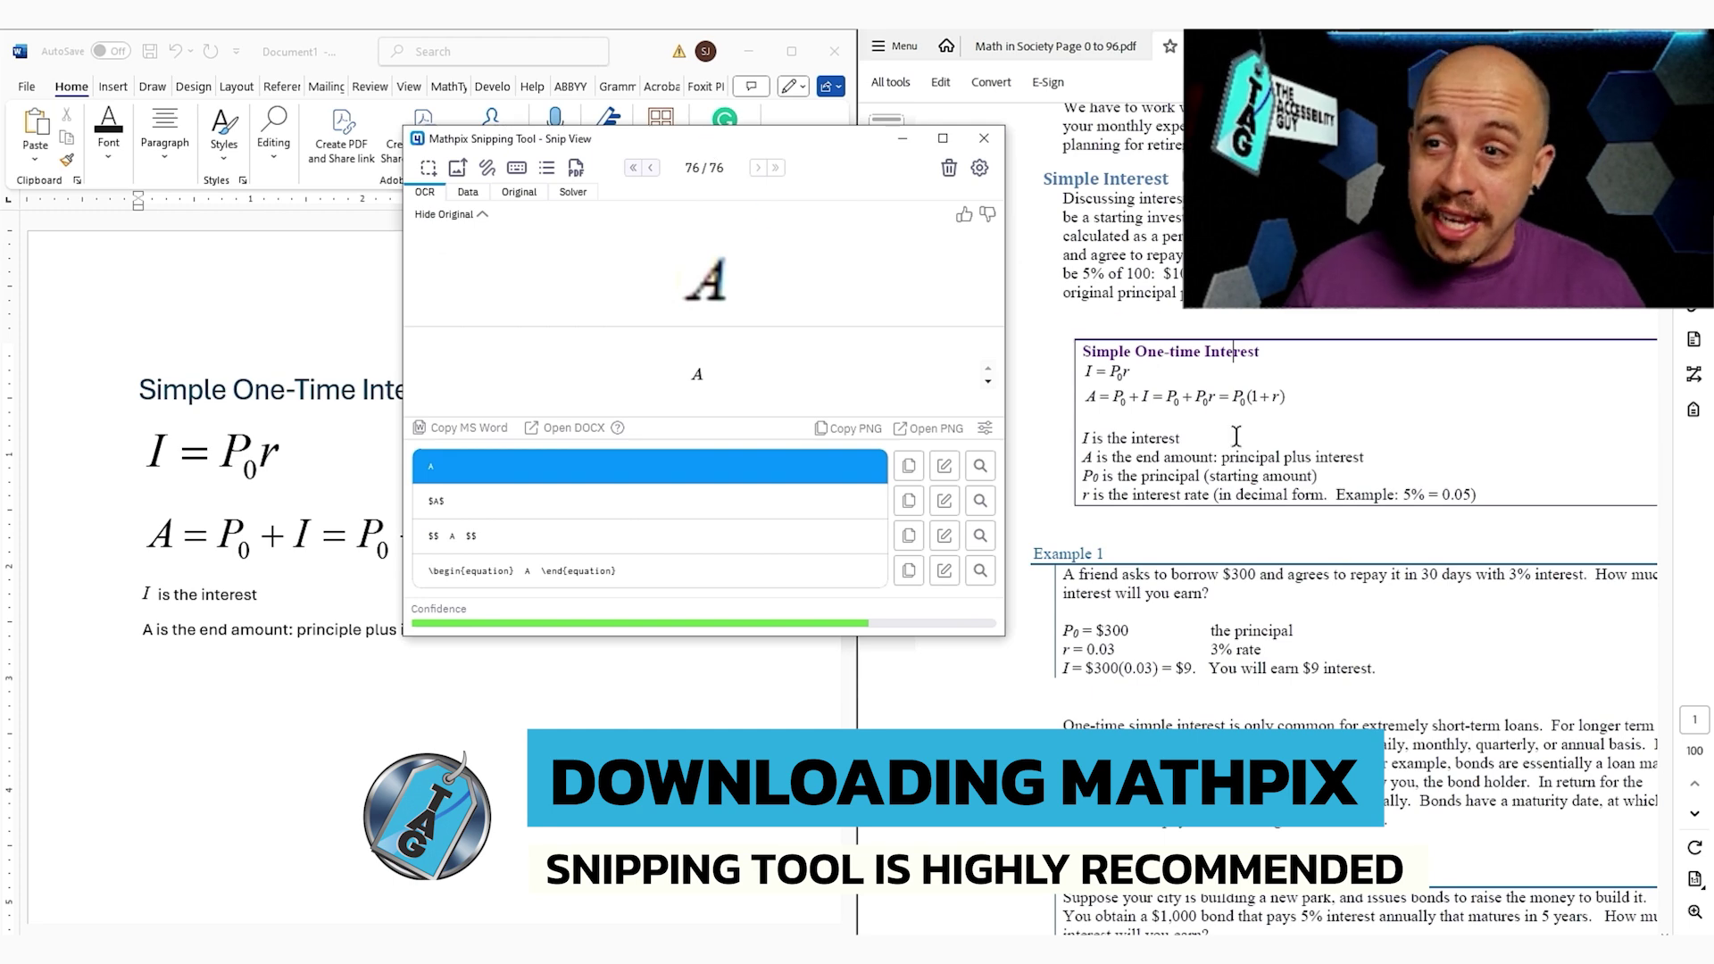
click(253, 451)
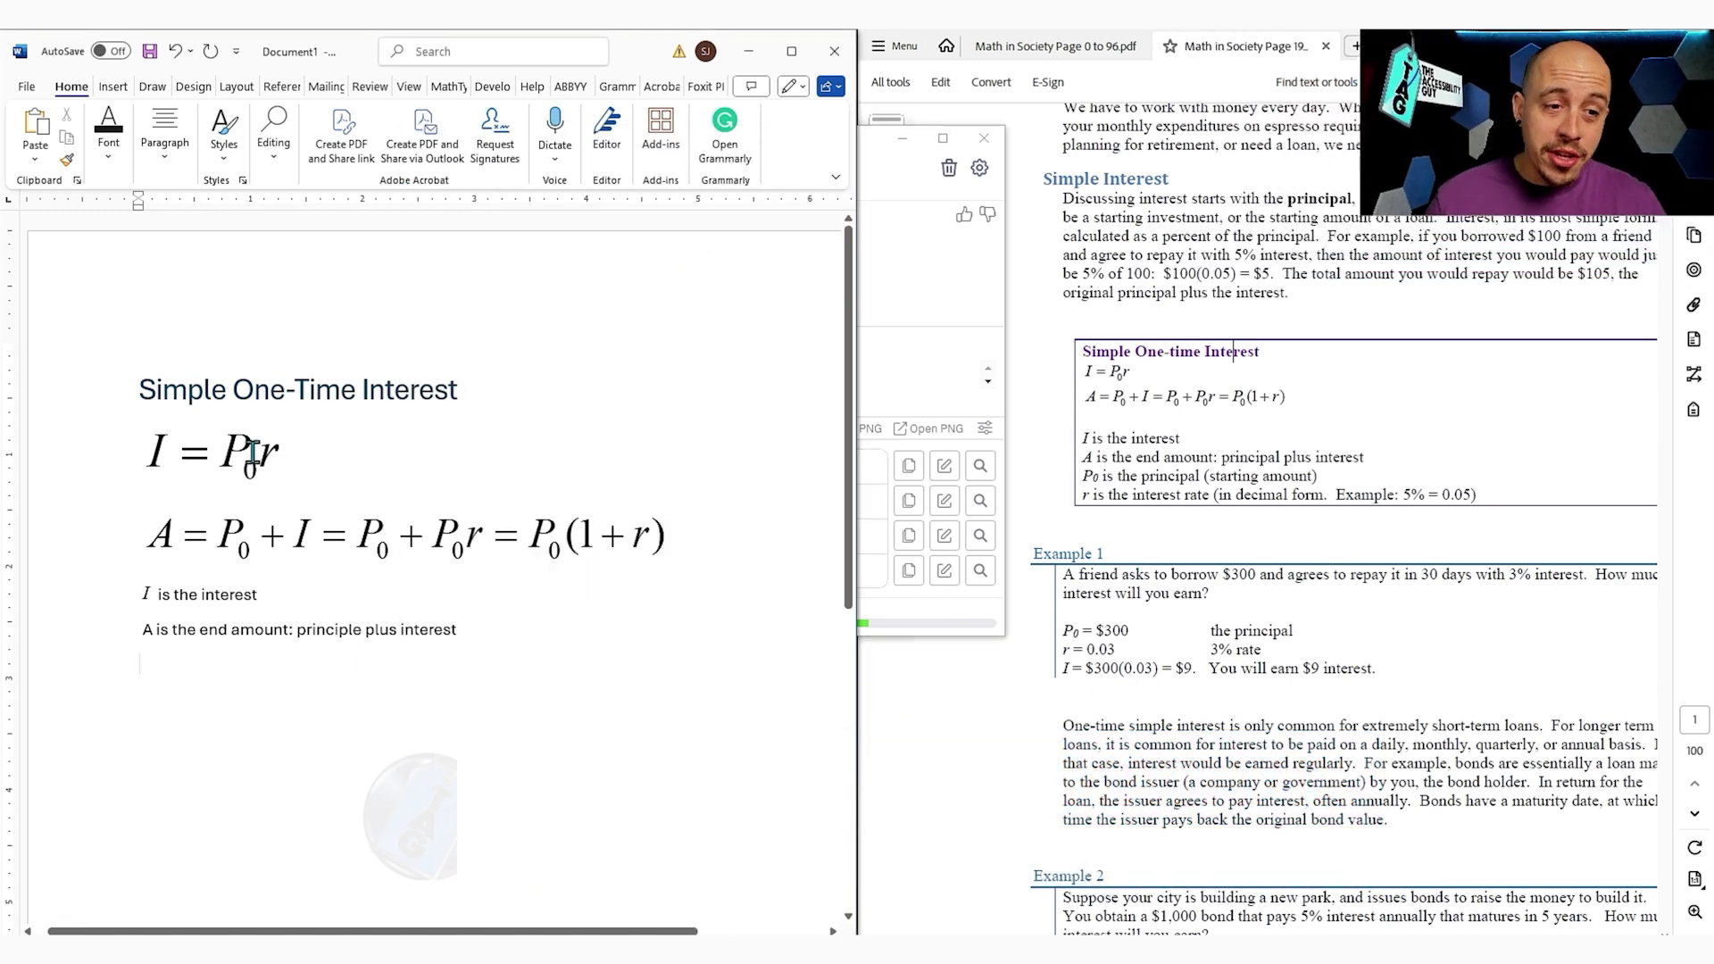
double_click(253, 450)
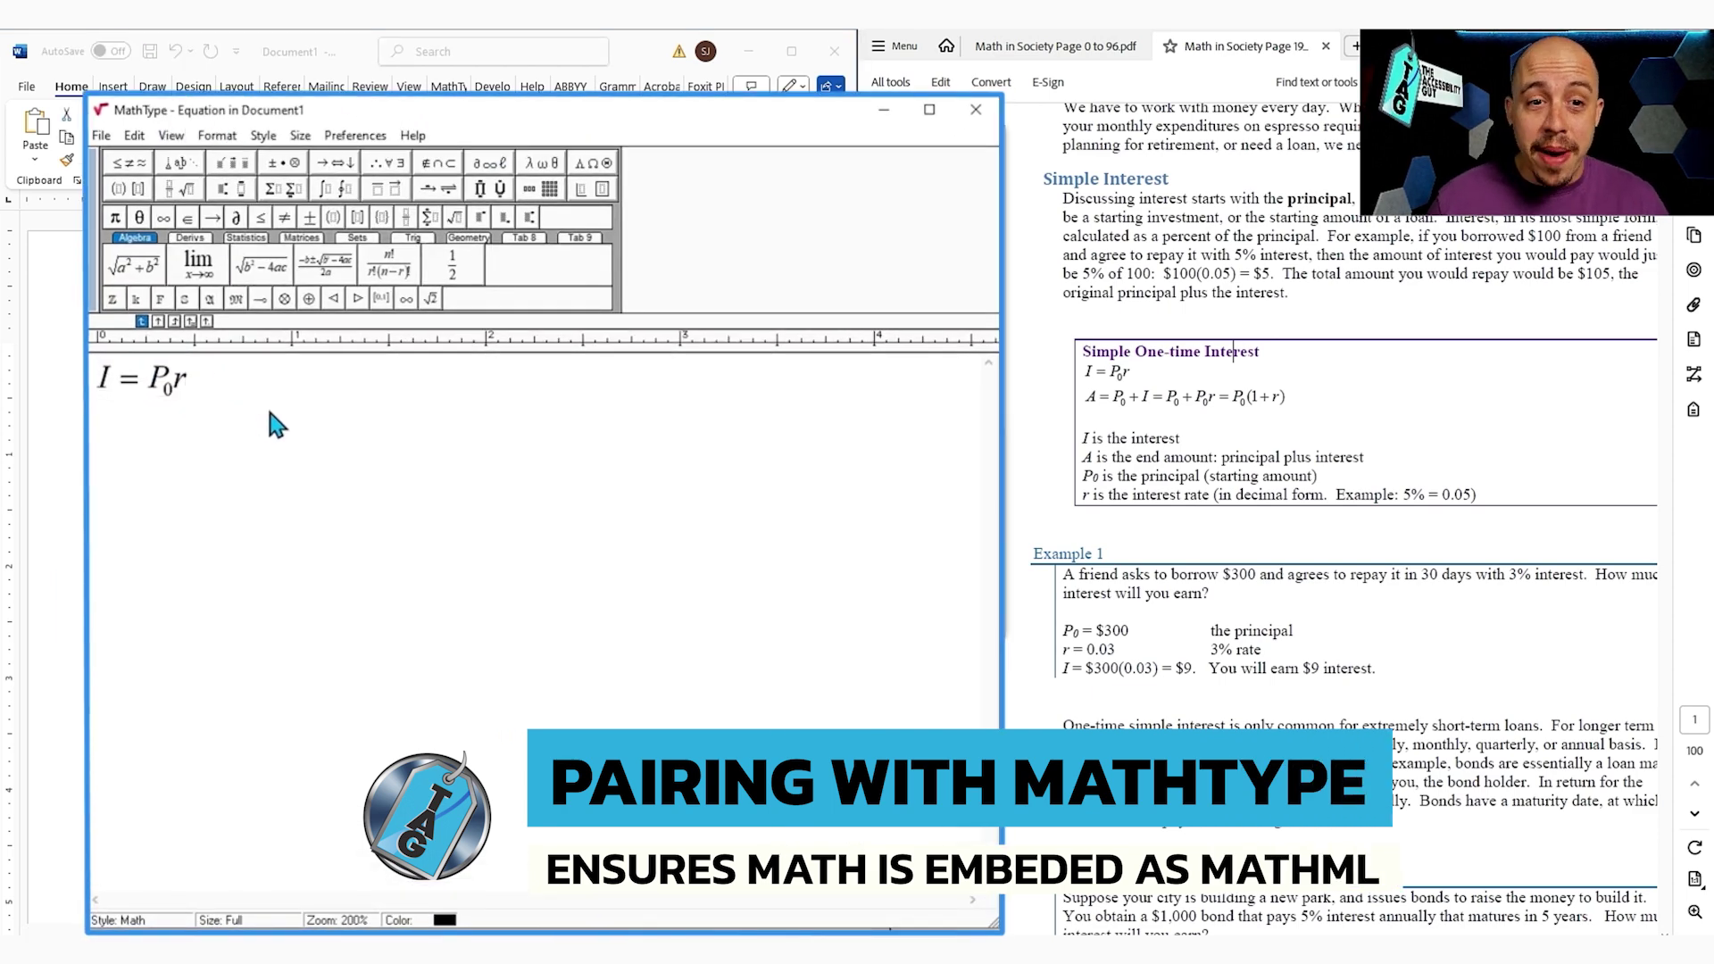
click(982, 116)
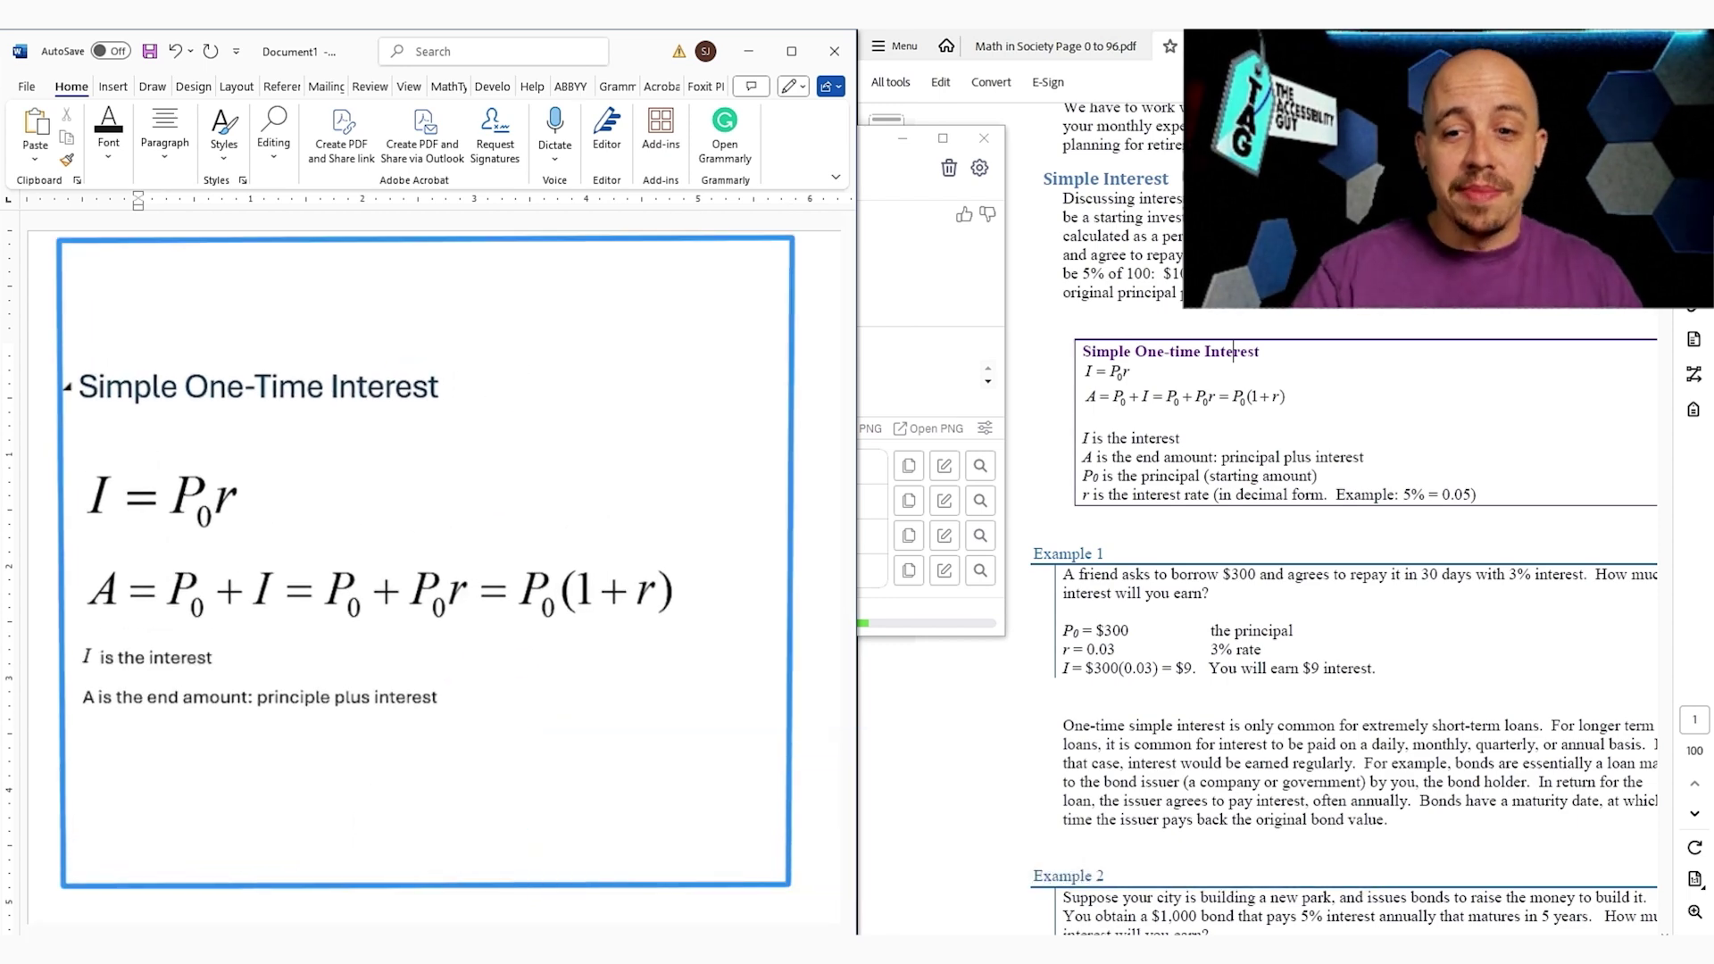
Type the intro line 'Base line equations for the questions on page 1' under the title
text(ine)
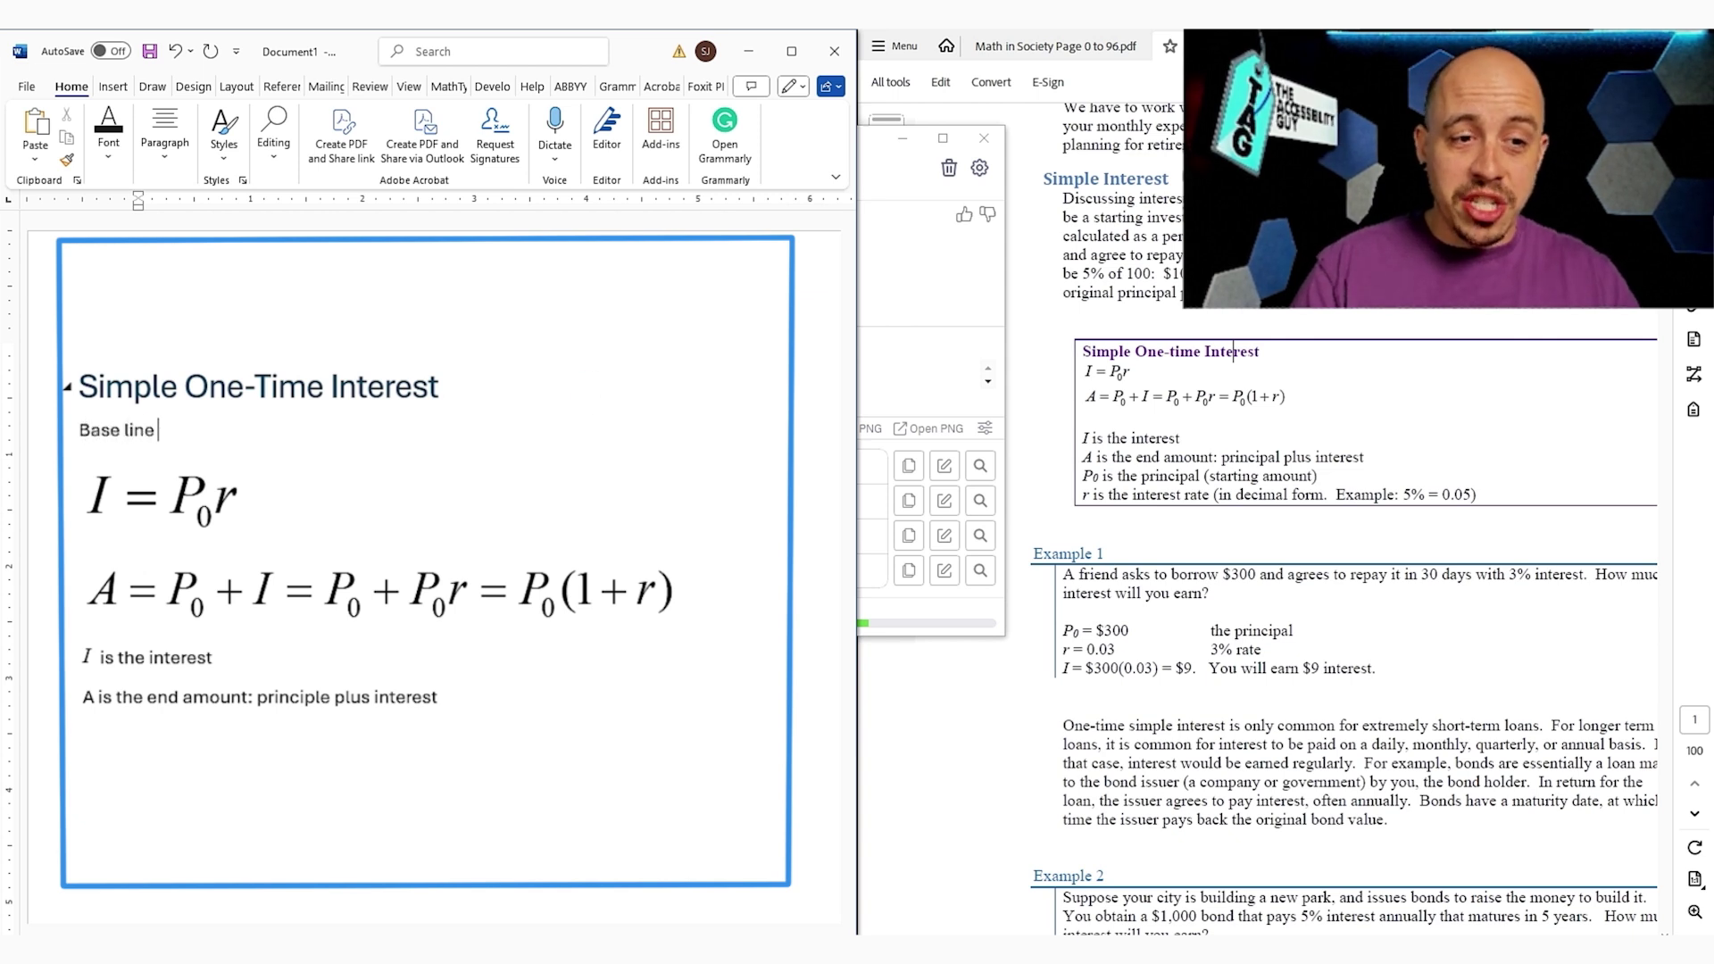
text( equations for )
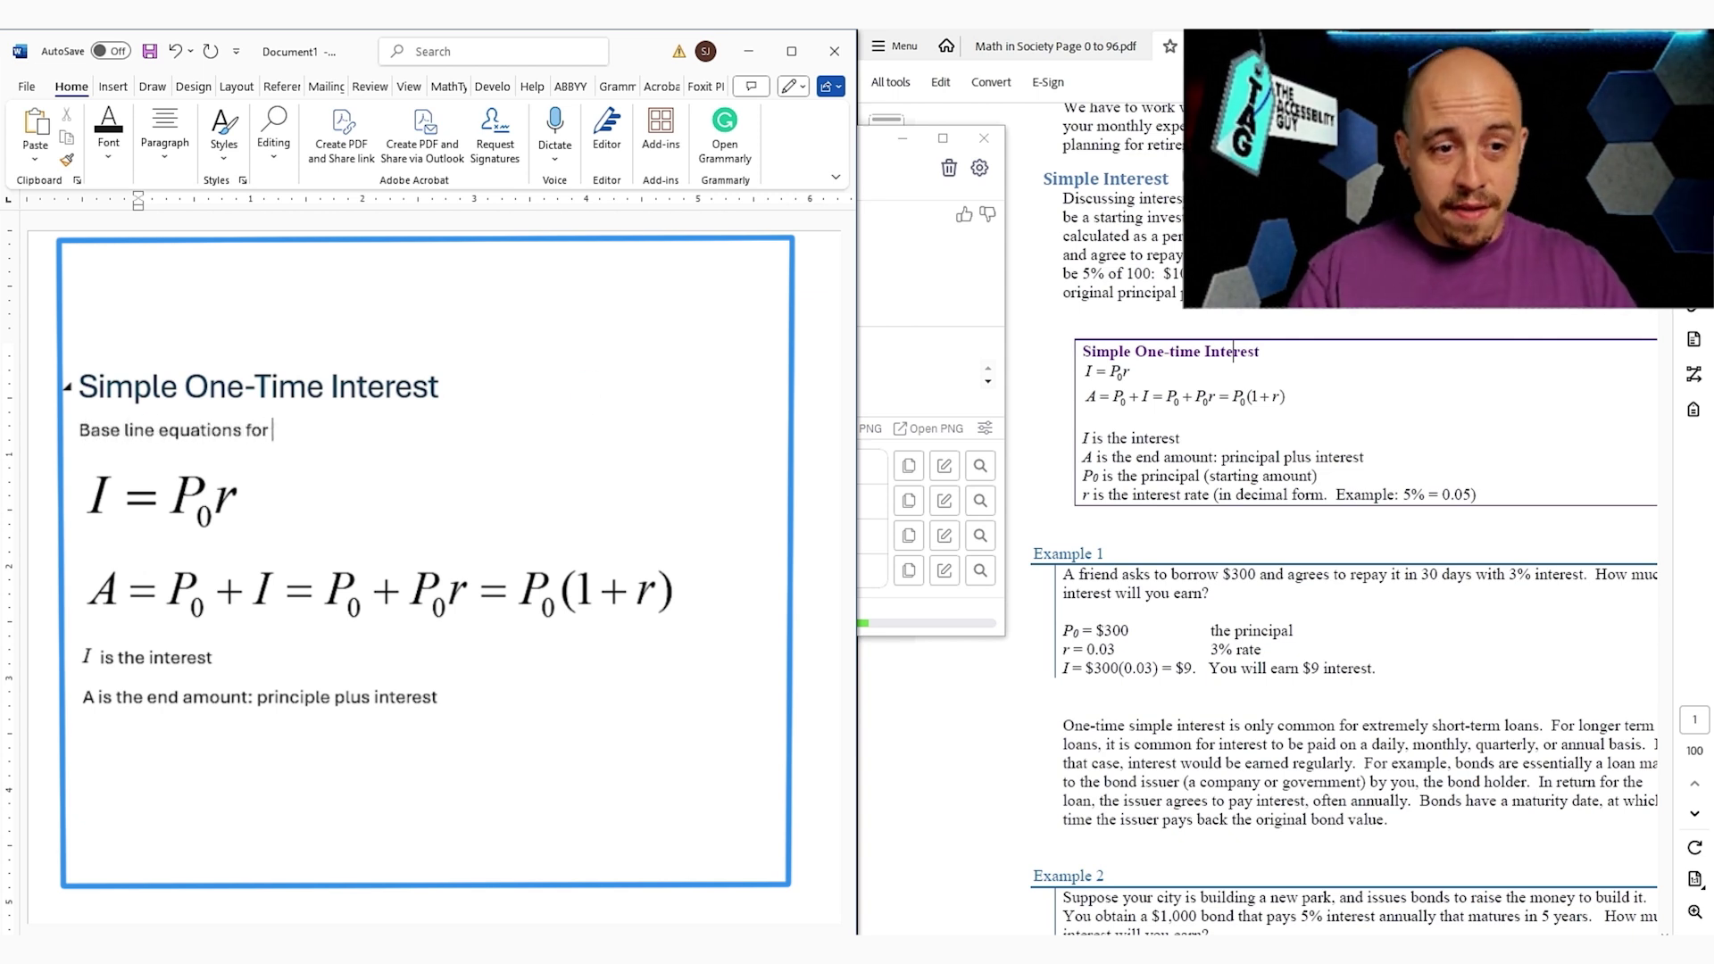
text(the questions on page)
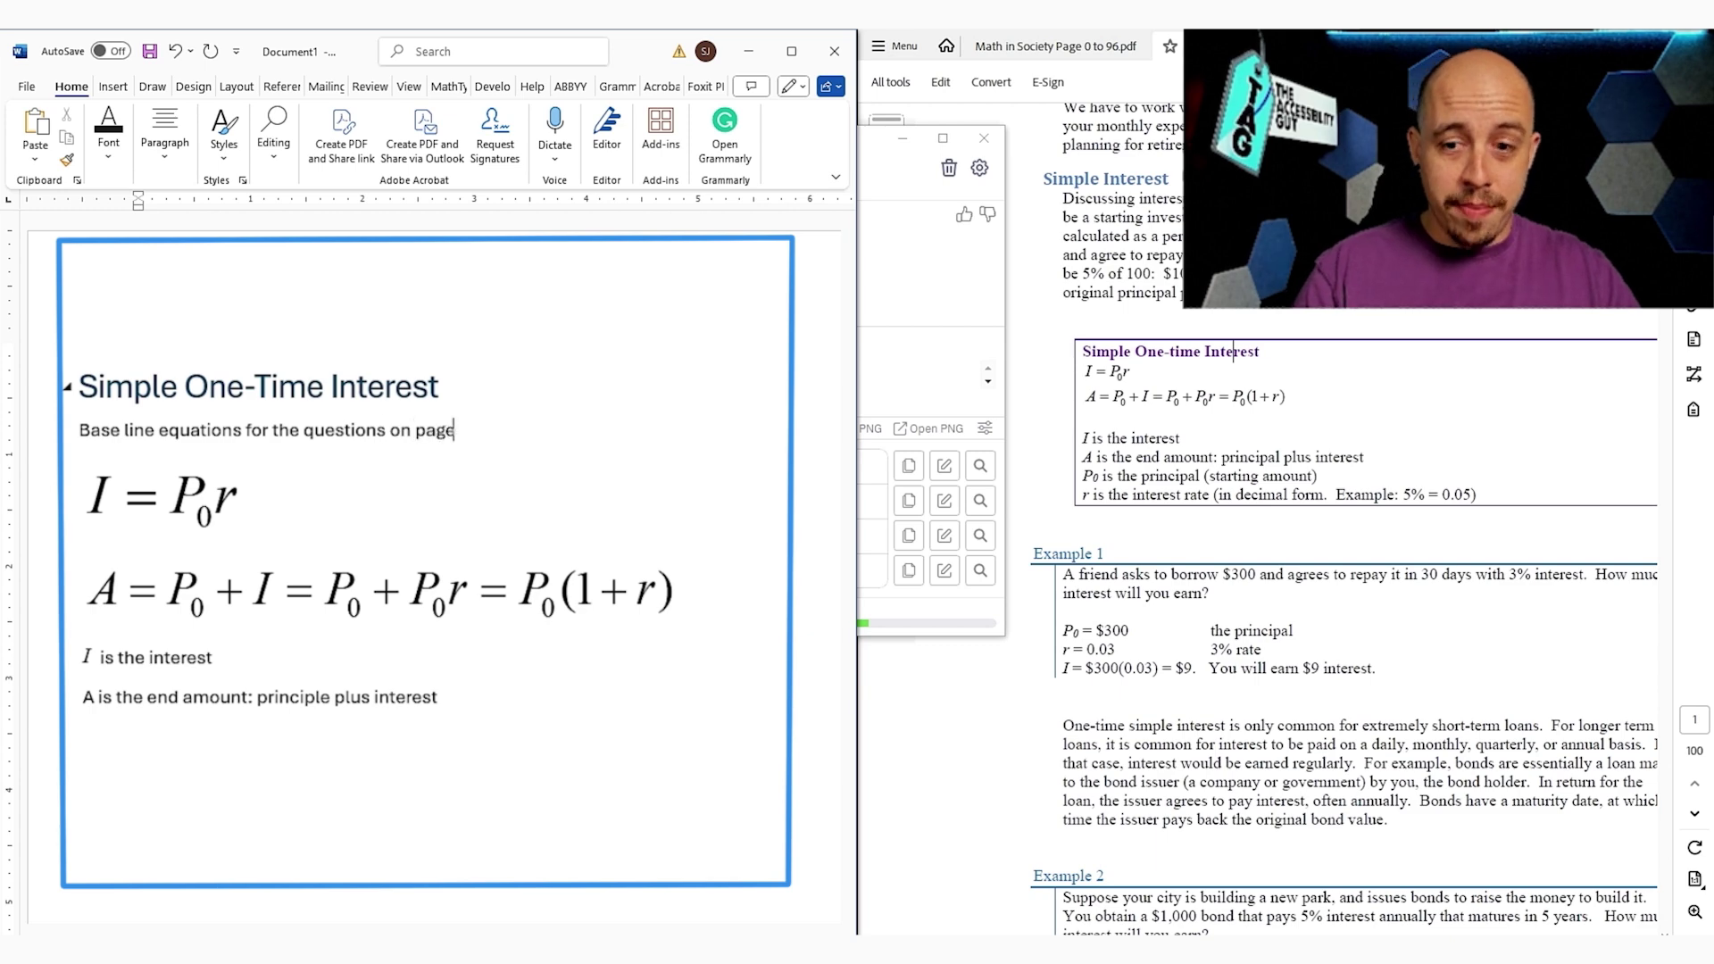
text( 1)
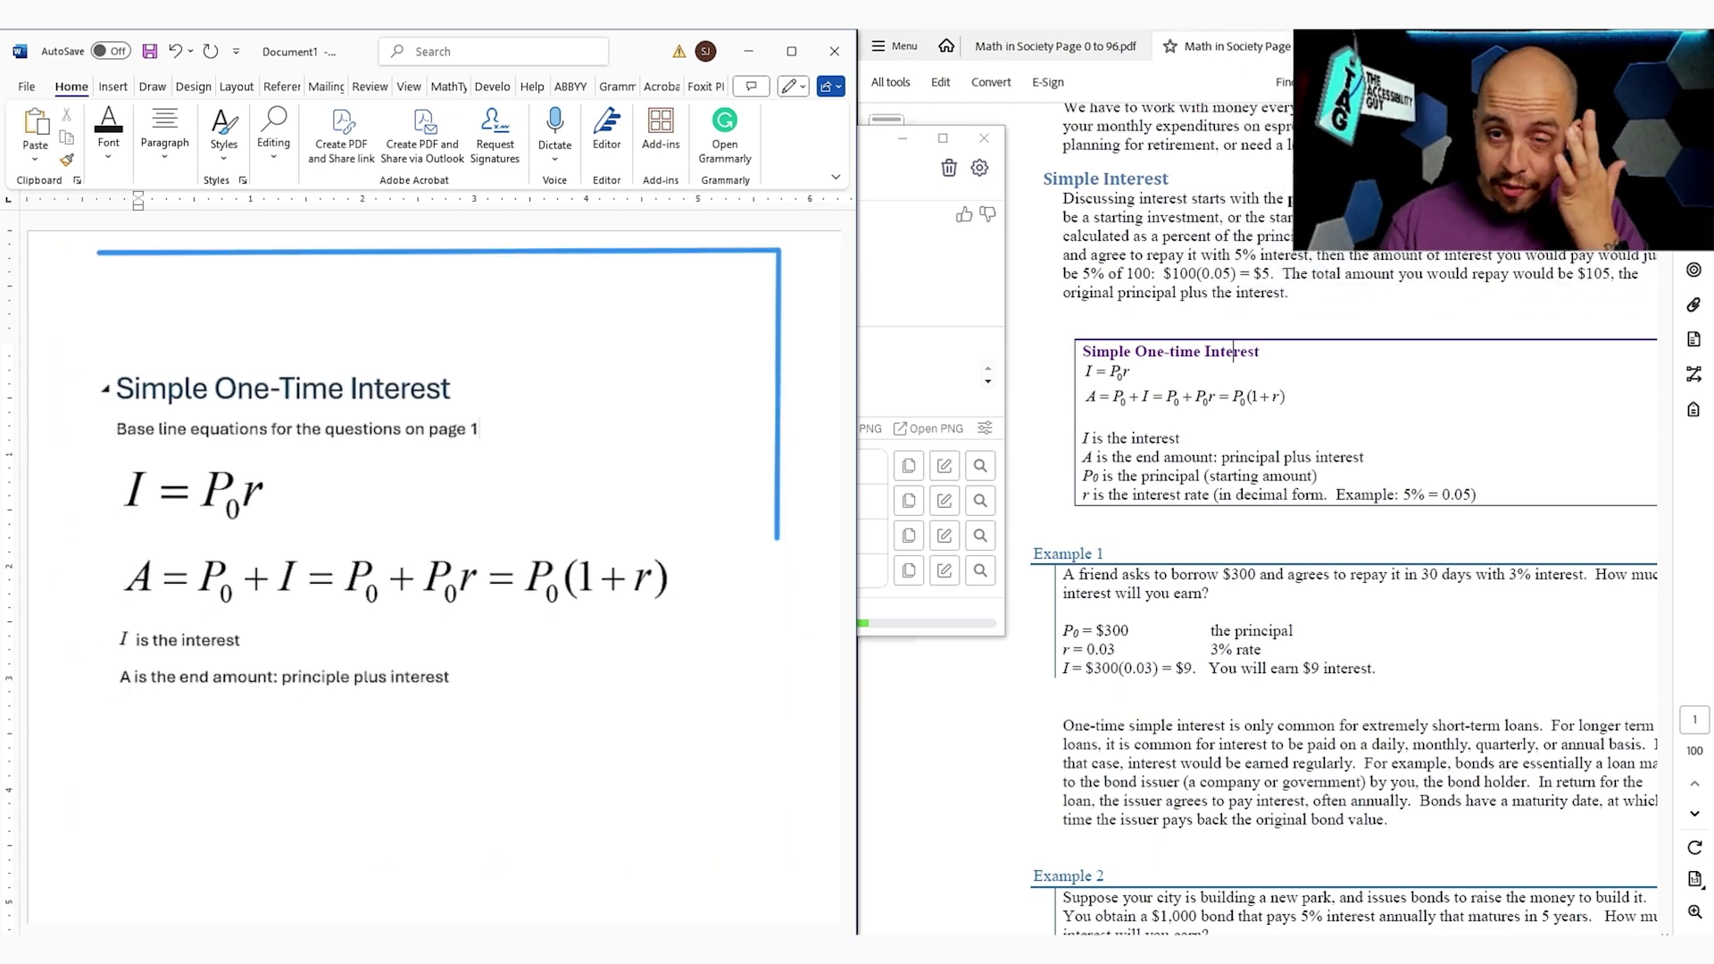